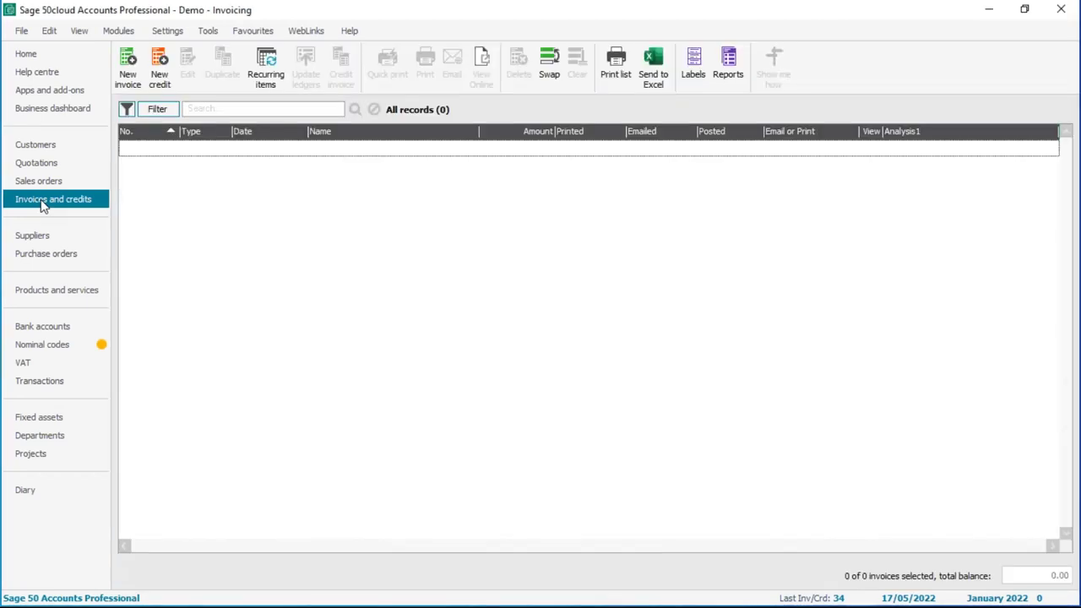
# Step: Start a new invoice with the type Invoice and the format Product
pyautogui.click(128, 66)
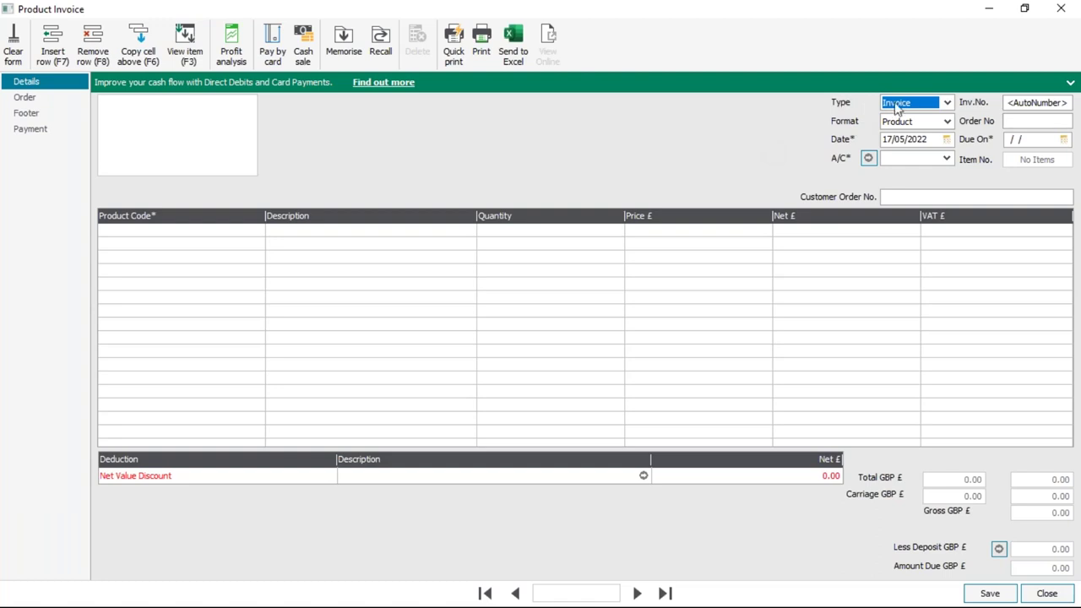
pyautogui.click(949, 105)
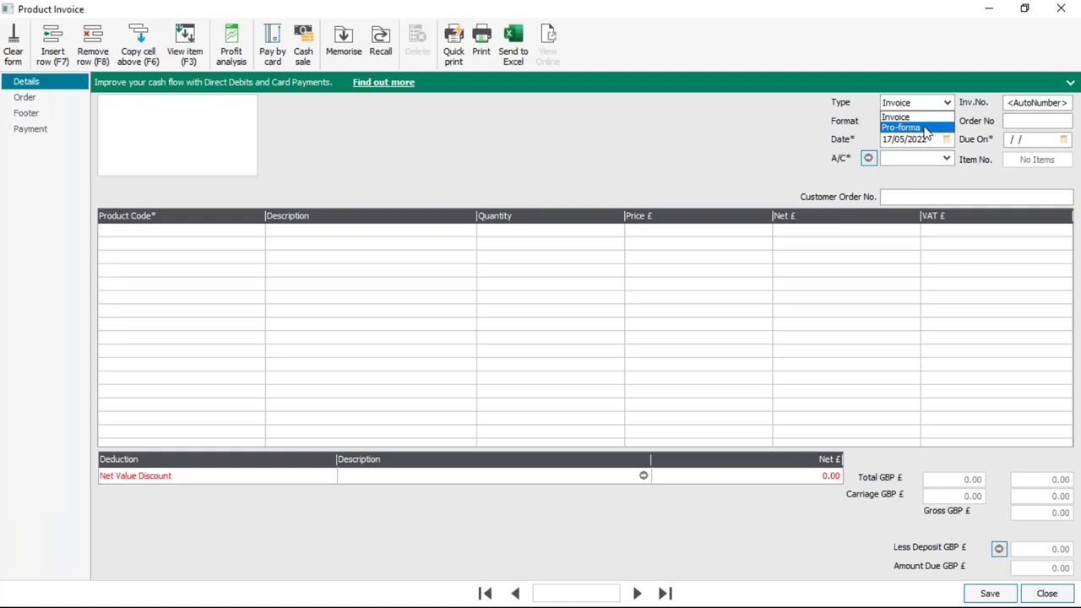
pyautogui.click(900, 118)
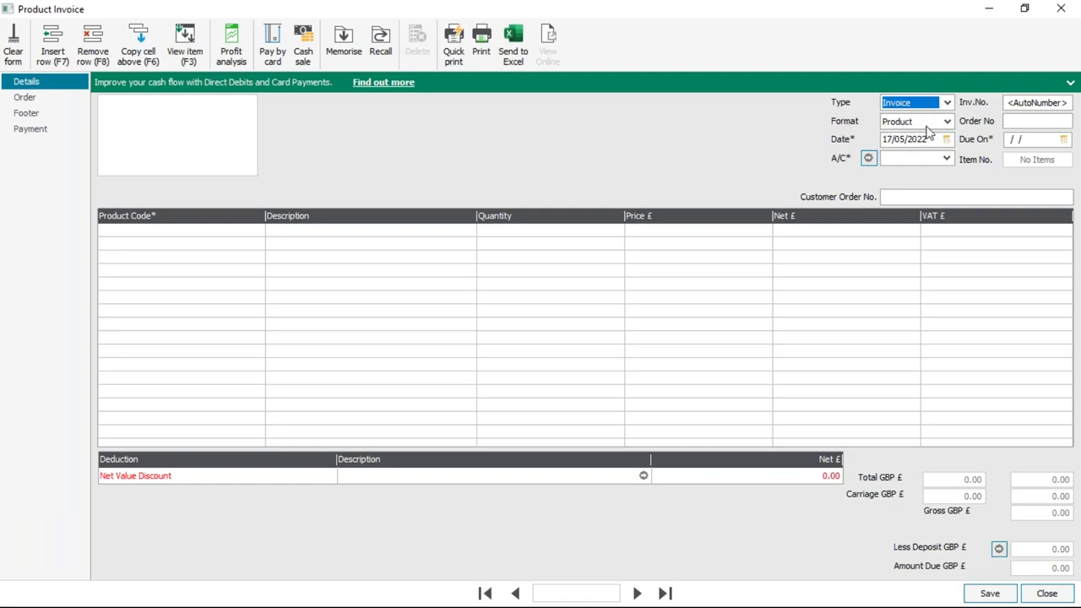
pyautogui.click(947, 122)
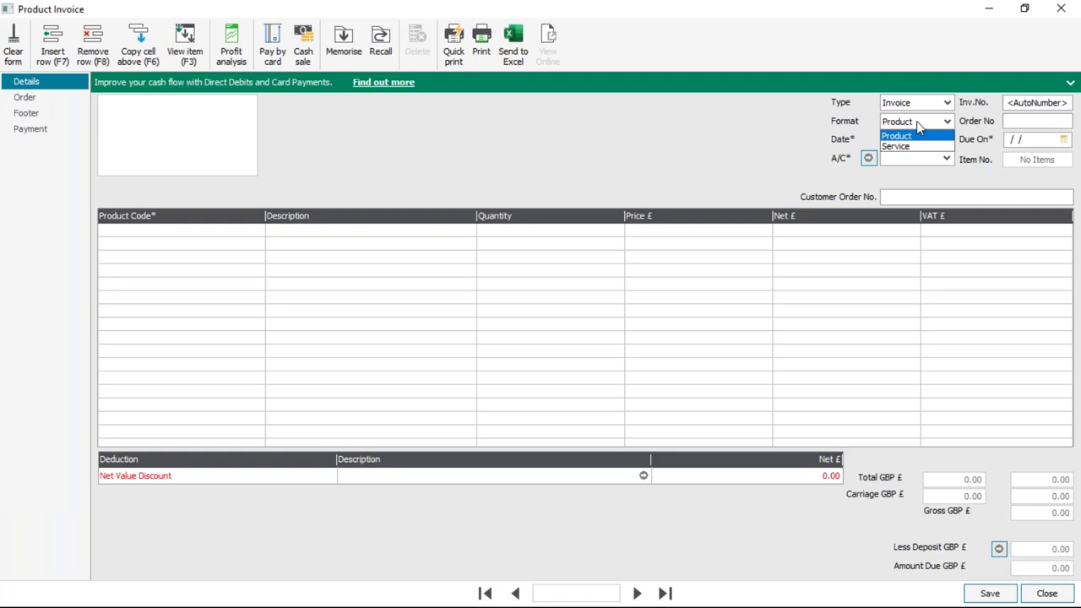
pyautogui.click(916, 120)
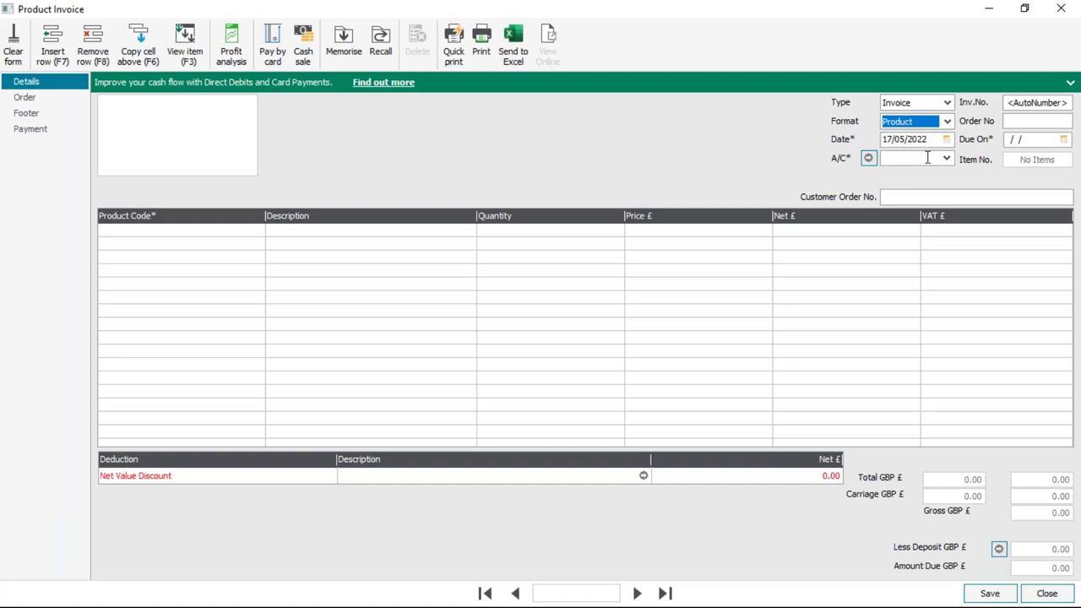
# Step: Assign the invoice to the customer A1 Design Services and go to the order number field
pyautogui.click(945, 158)
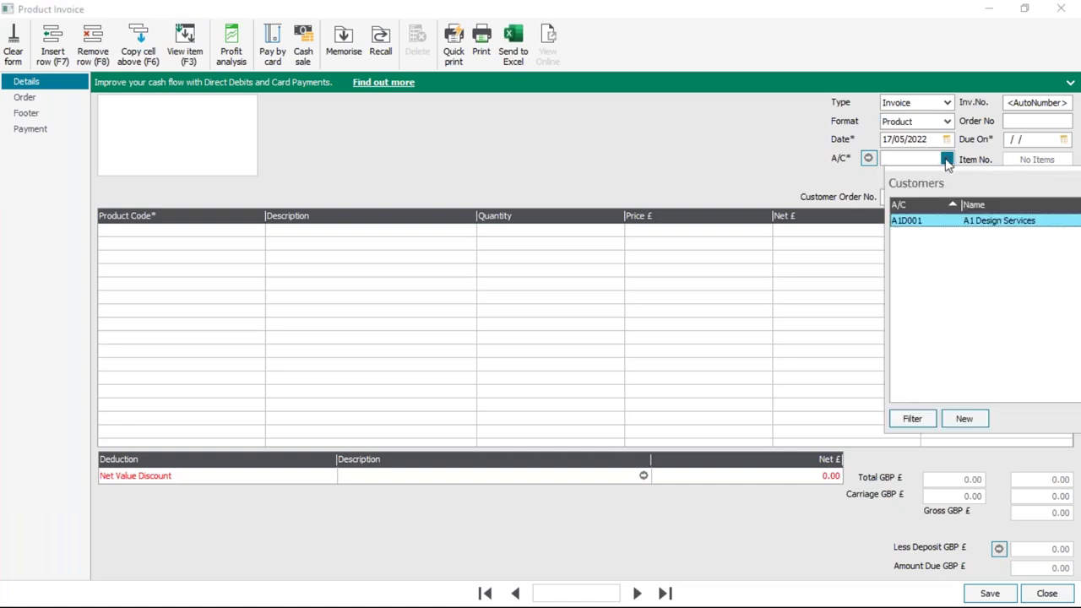
pyautogui.click(944, 221)
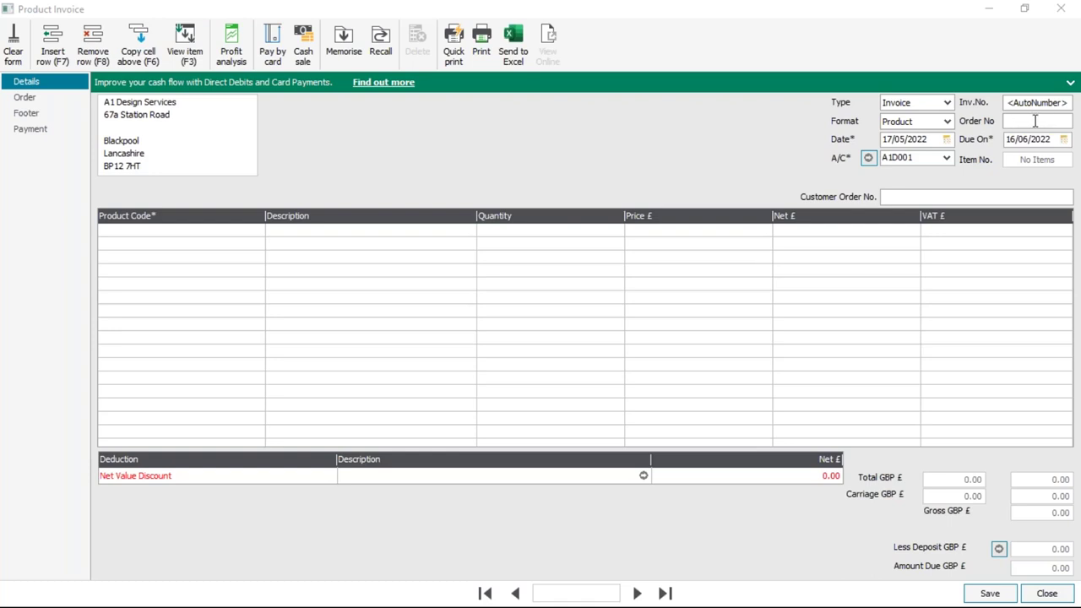
pyautogui.click(1034, 121)
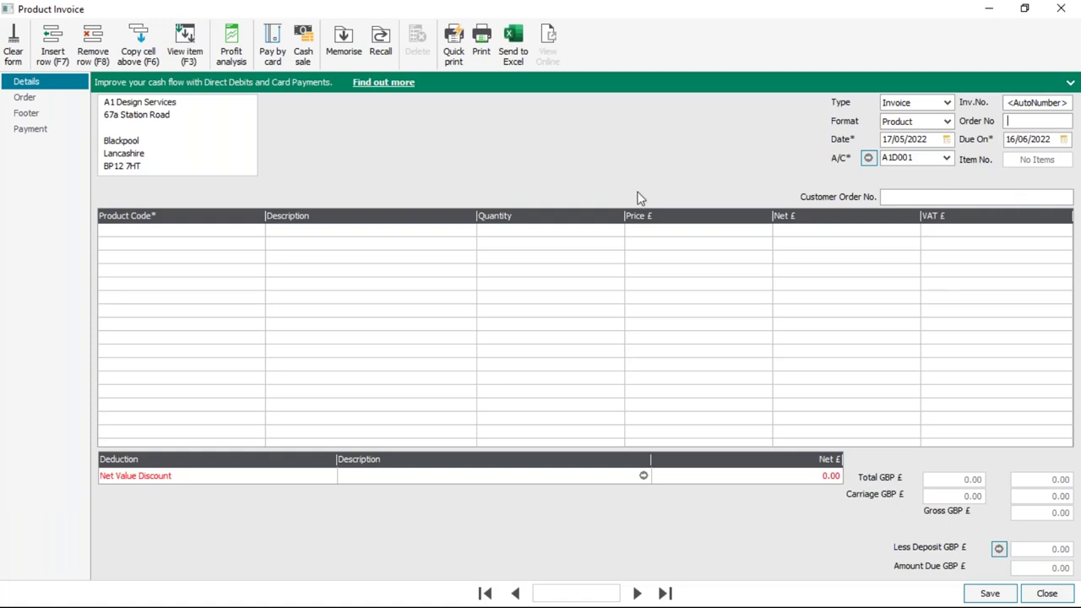
# Step: Add the stock item STK001 as the first product line of the invoice
pyautogui.click(258, 237)
pyautogui.click(258, 230)
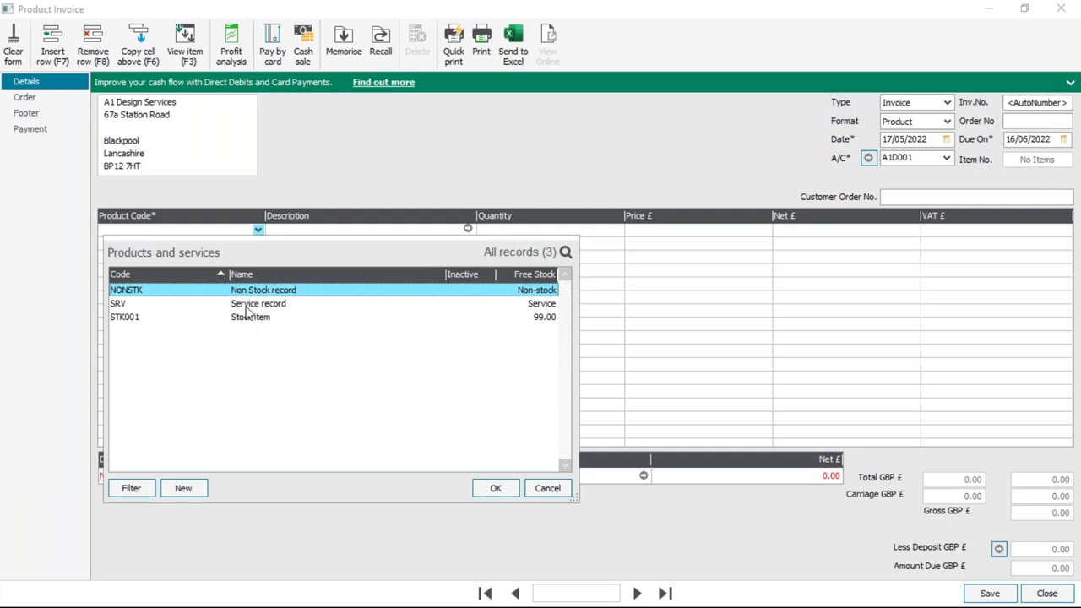
pyautogui.click(237, 324)
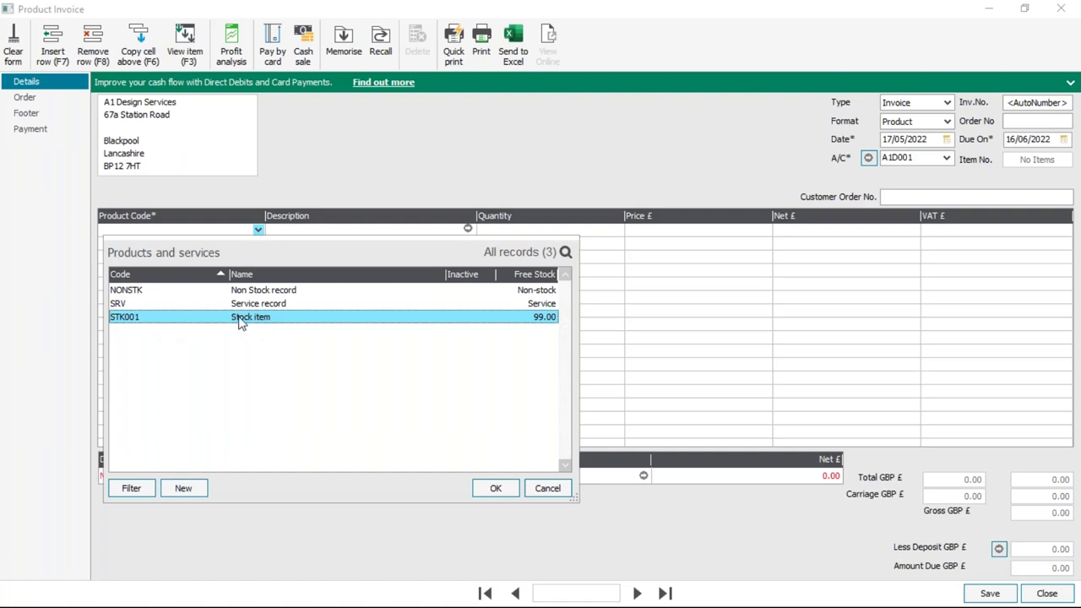
pyautogui.doubleClick(241, 318)
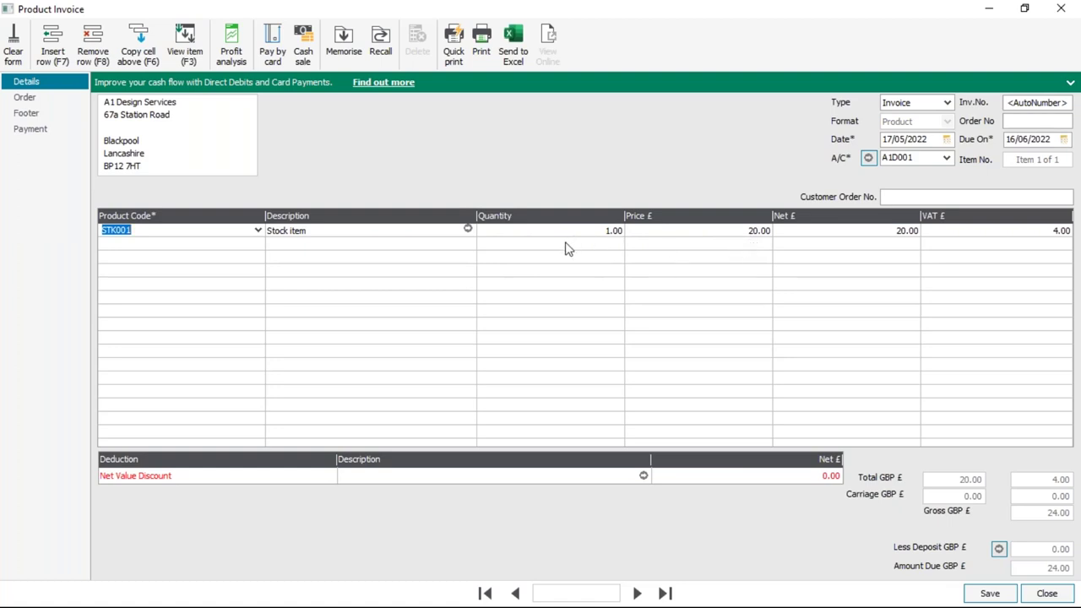
# Step: Examine the stock item's line details, including its values, posting details and discount breakdown
pyautogui.click(468, 230)
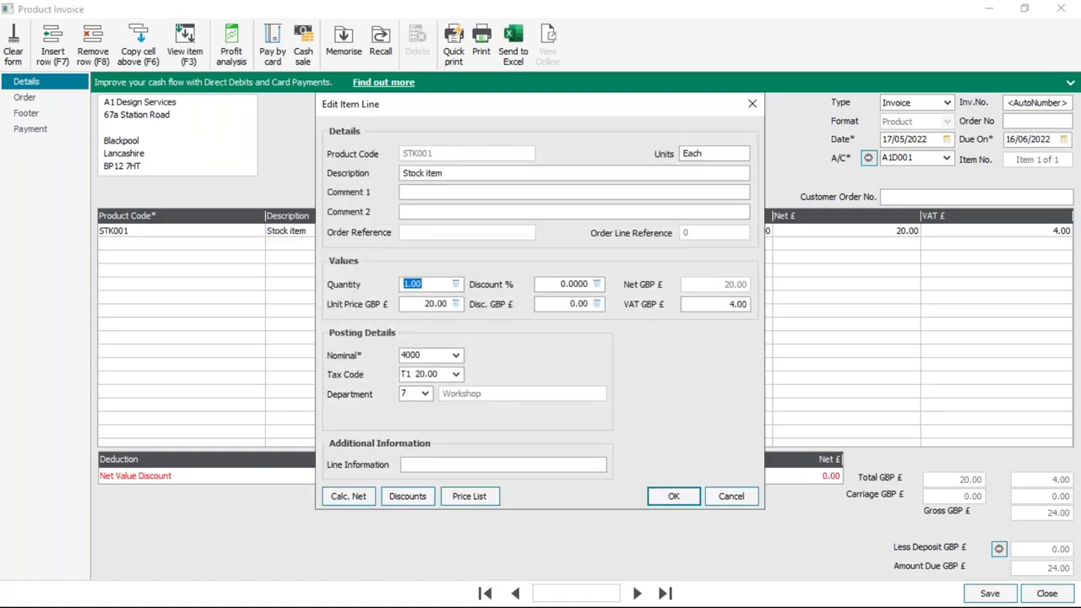
pyautogui.click(732, 496)
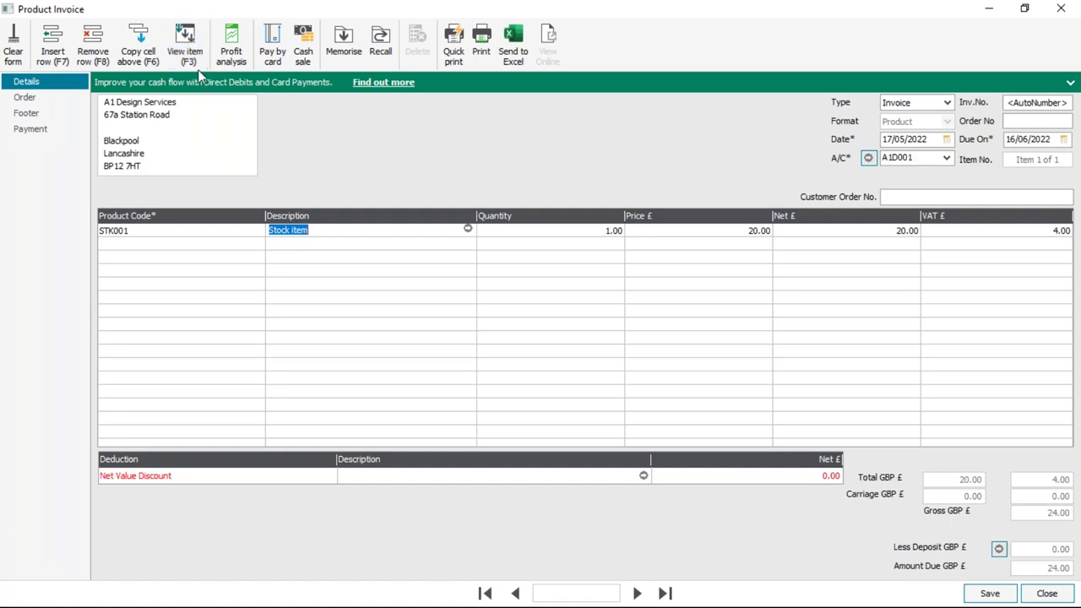
pyautogui.click(448, 230)
pyautogui.click(468, 229)
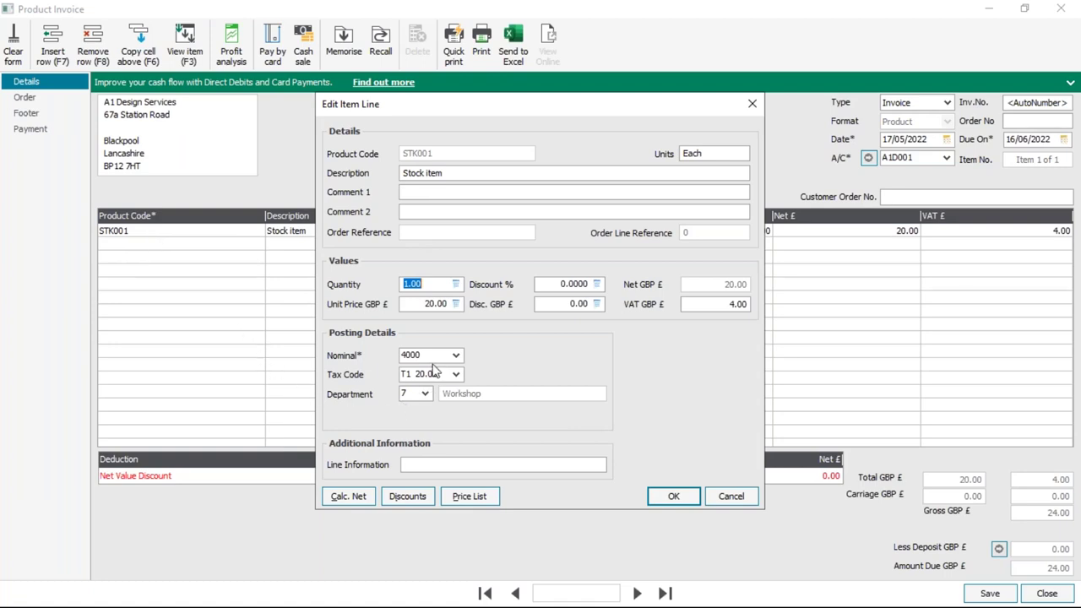
pyautogui.click(410, 498)
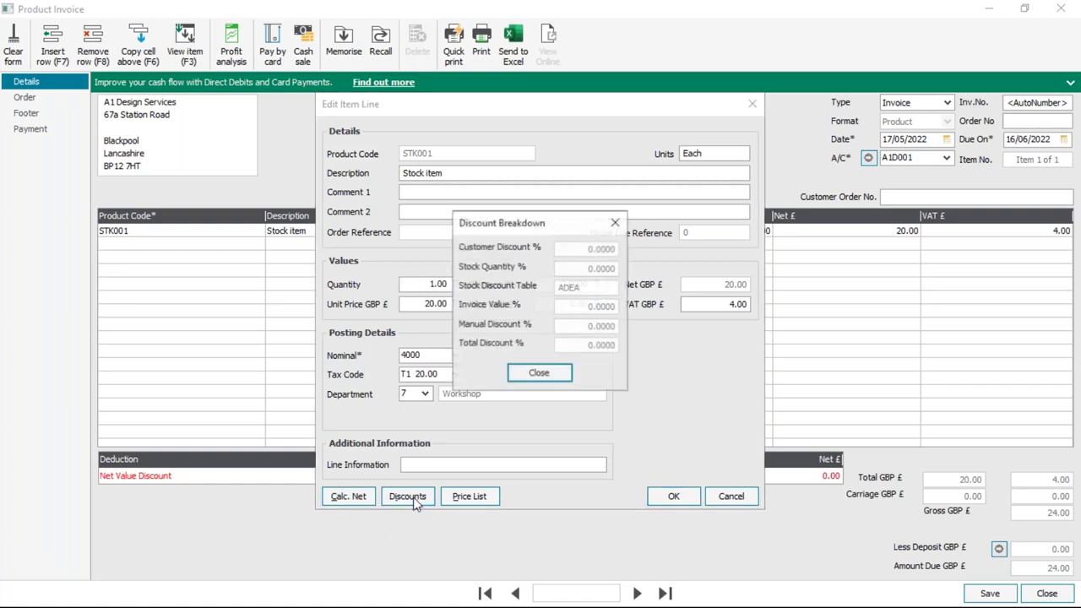
pyautogui.click(539, 377)
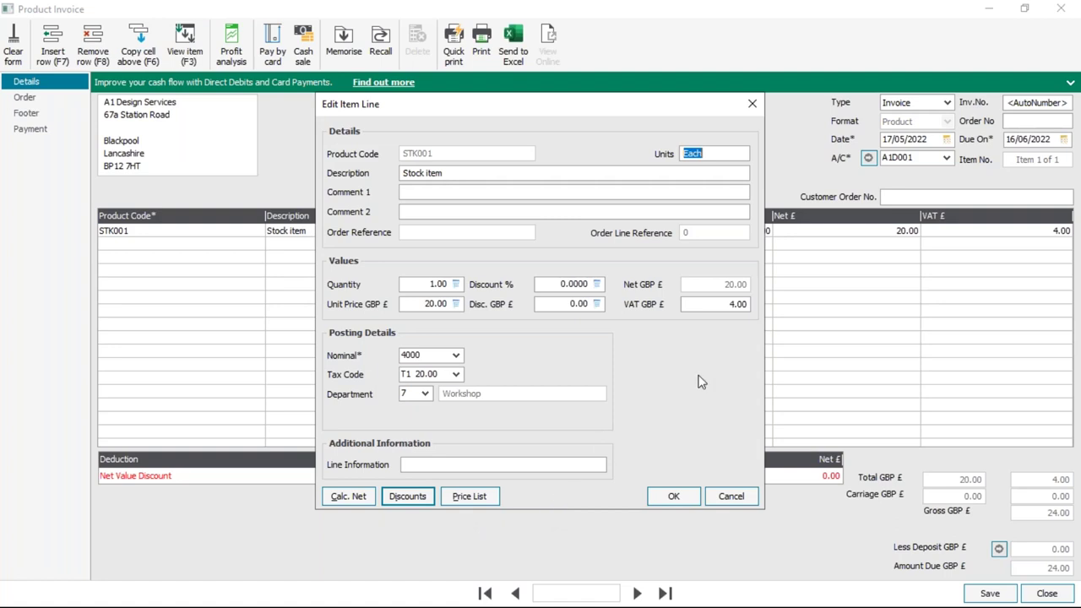
pyautogui.click(674, 497)
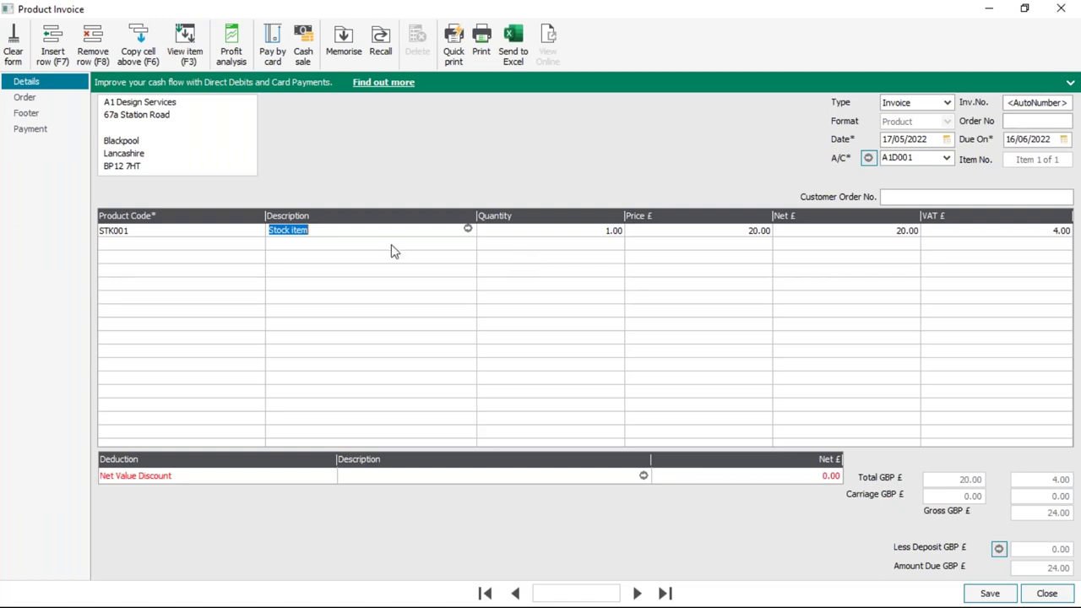
# Step: Try the special product code S1 on the second item row and dismiss its line details
pyautogui.click(193, 249)
pyautogui.write('ST')
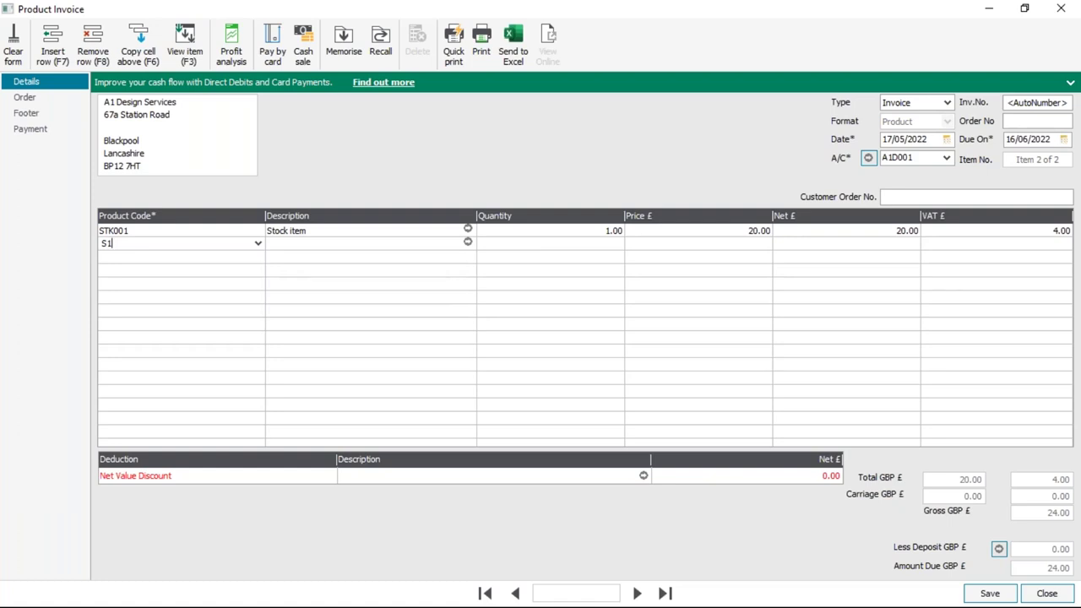
pyautogui.press('Tab')
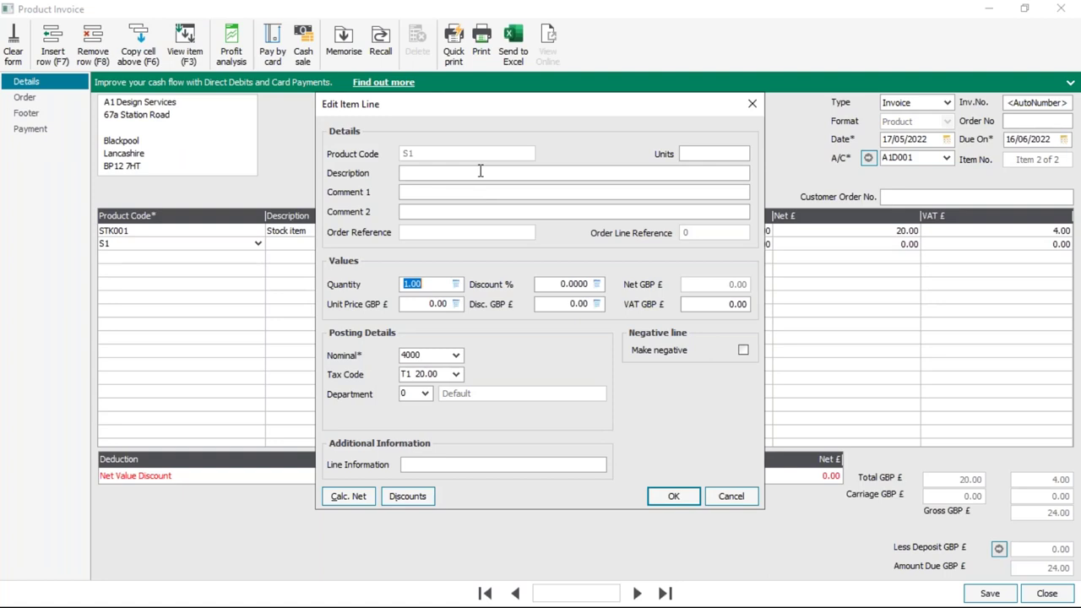
pyautogui.click(732, 497)
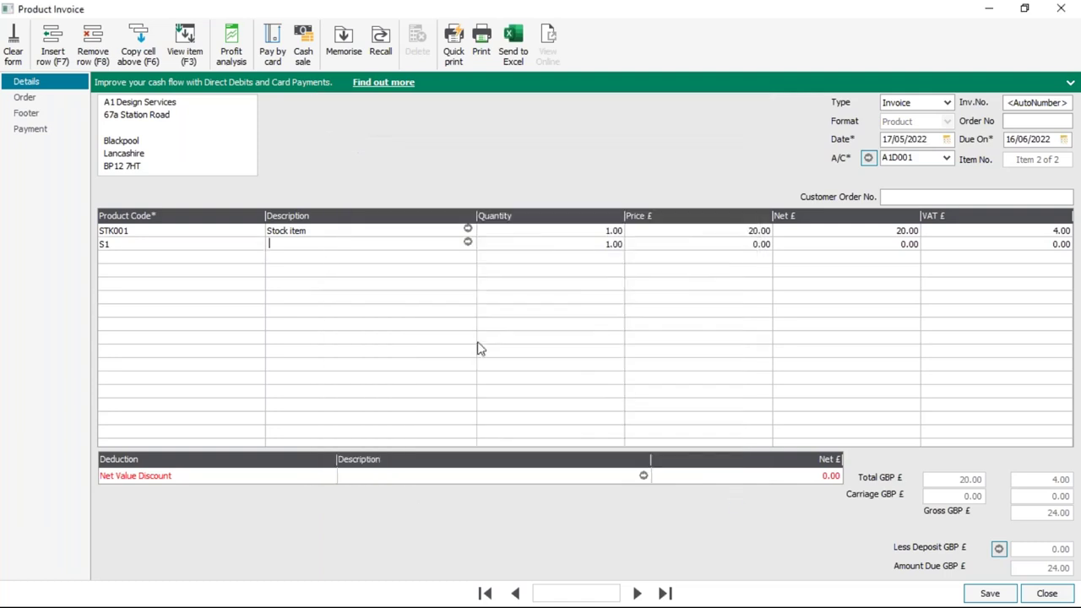
# Step: Try the special product code S2 on the second item row and dismiss its line details
pyautogui.click(168, 245)
pyautogui.write('S2')
pyautogui.press('Tab')
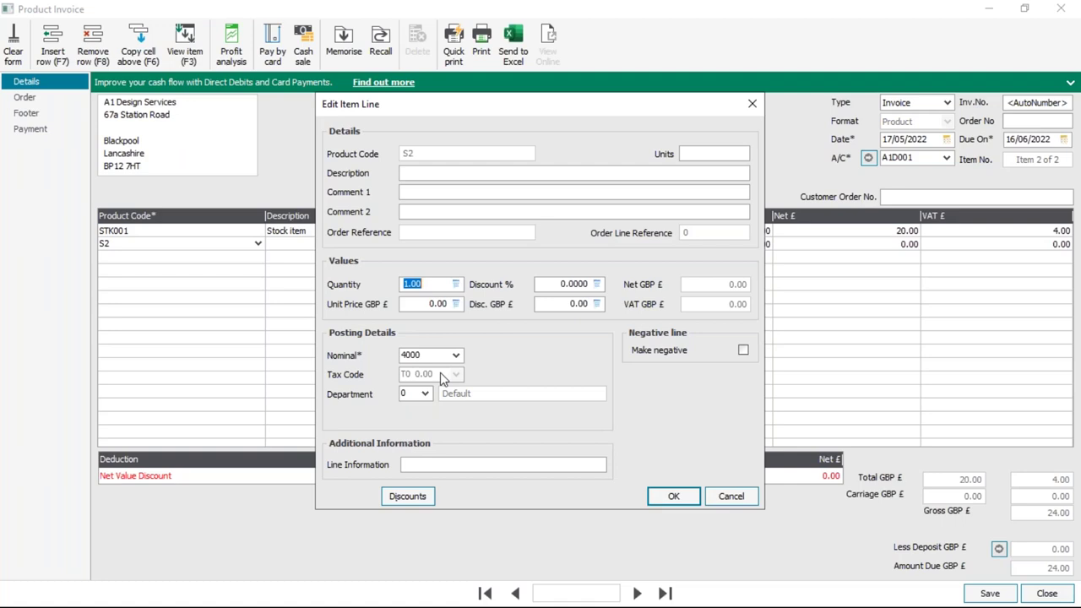
pyautogui.click(732, 498)
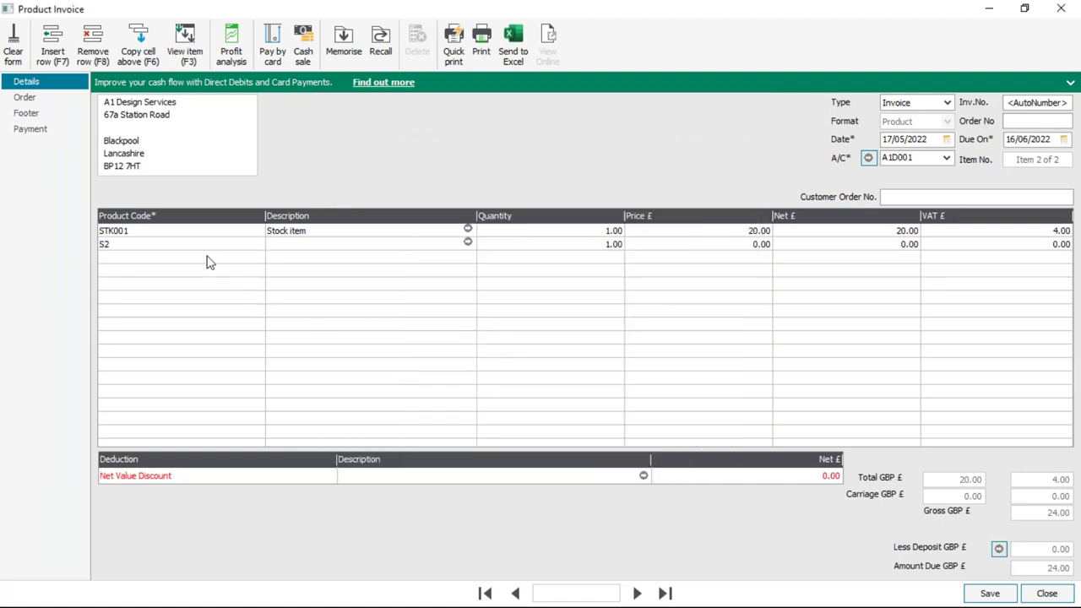
# Step: Try the special product code S3 on the second item row and dismiss its line details
pyautogui.click(176, 244)
pyautogui.write('S3')
pyautogui.press('Tab')
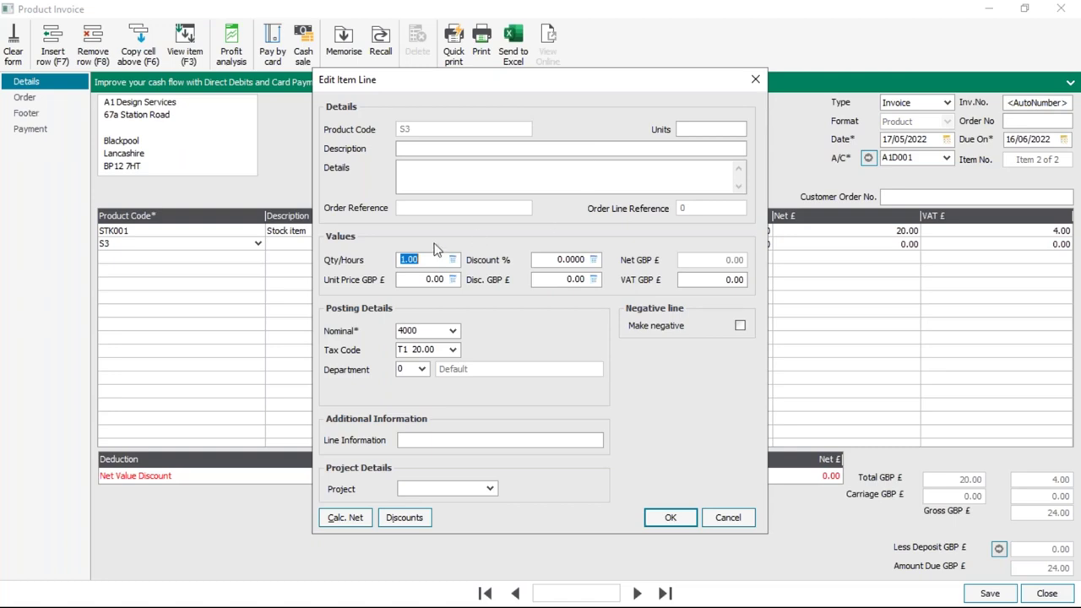
pyautogui.click(728, 518)
# Step: Try a message line with code M and the description Delivery, discard the message and remove the second item row
pyautogui.click(180, 248)
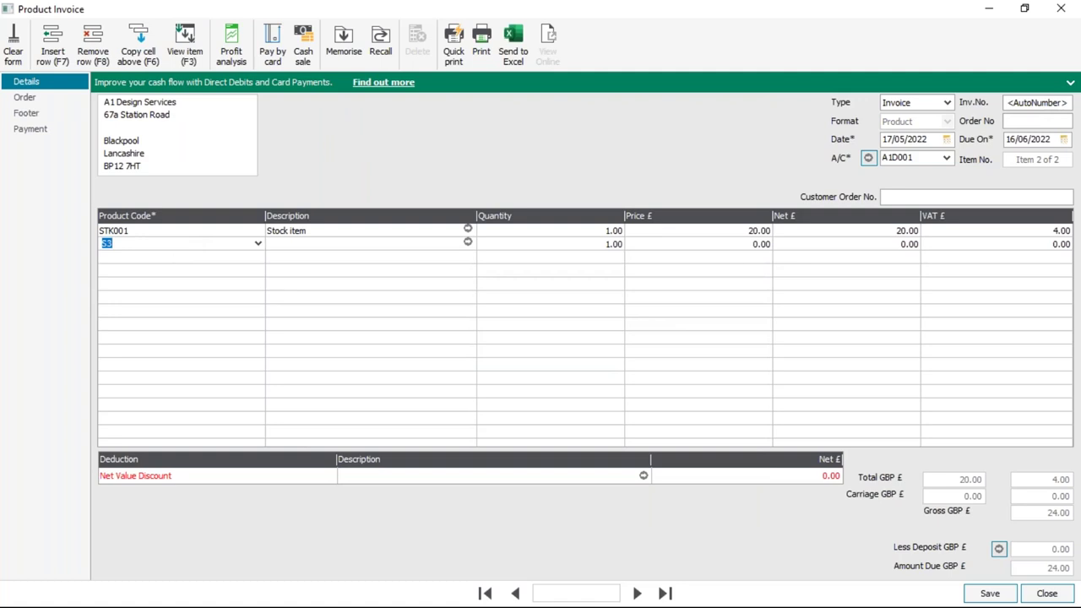
pyautogui.write('M')
pyautogui.press('Tab')
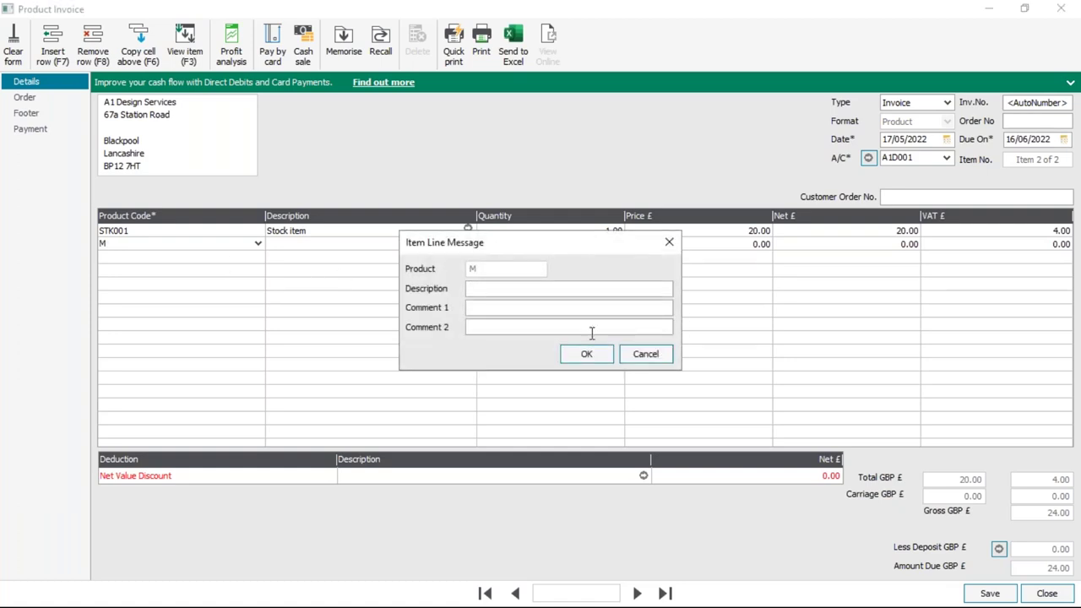
pyautogui.click(542, 290)
pyautogui.click(538, 292)
pyautogui.write('Delivery')
pyautogui.click(647, 356)
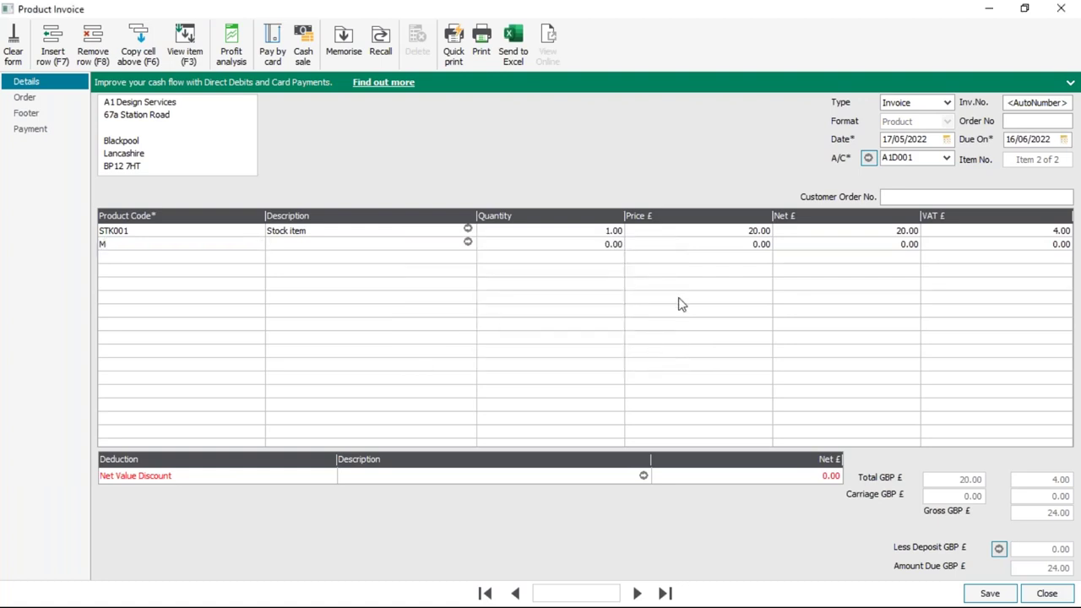
pyautogui.click(164, 245)
pyautogui.click(93, 38)
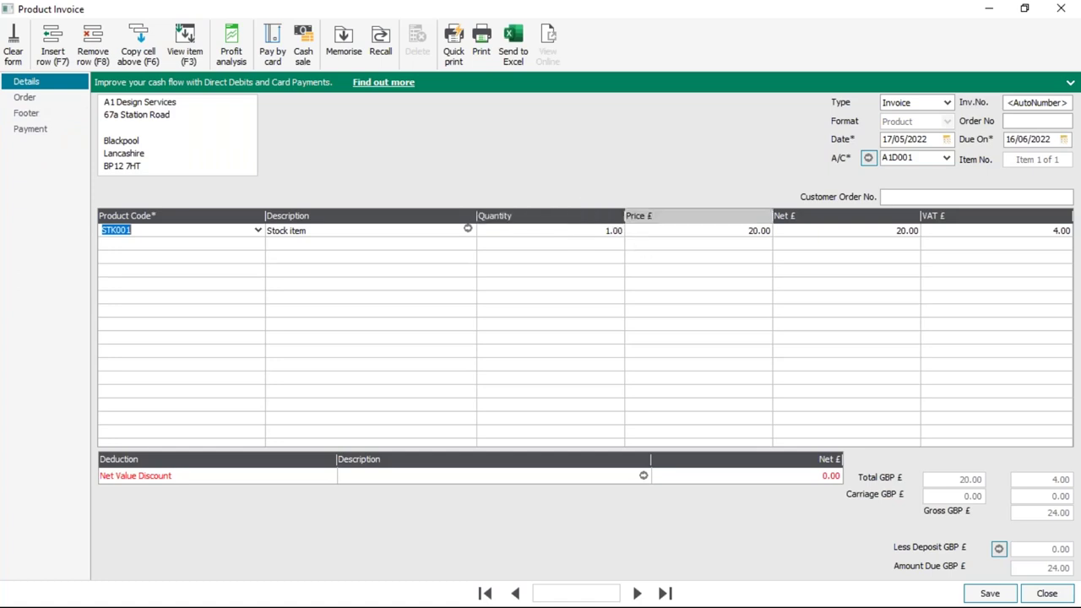
# Step: Review the invoice's order, footer and payment details, and save the product invoice
pyautogui.click(26, 98)
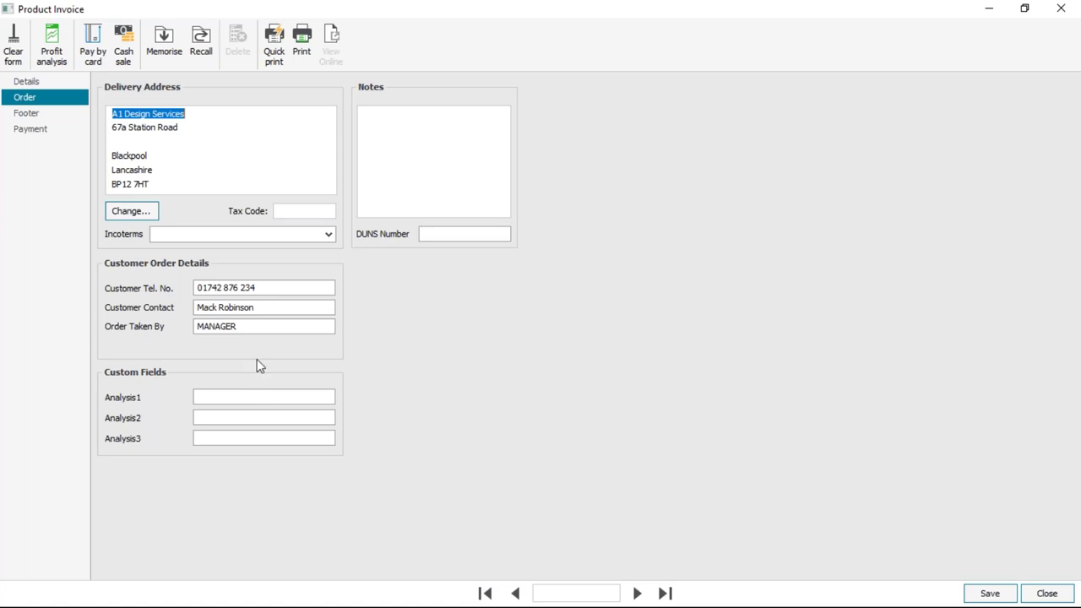
pyautogui.click(34, 115)
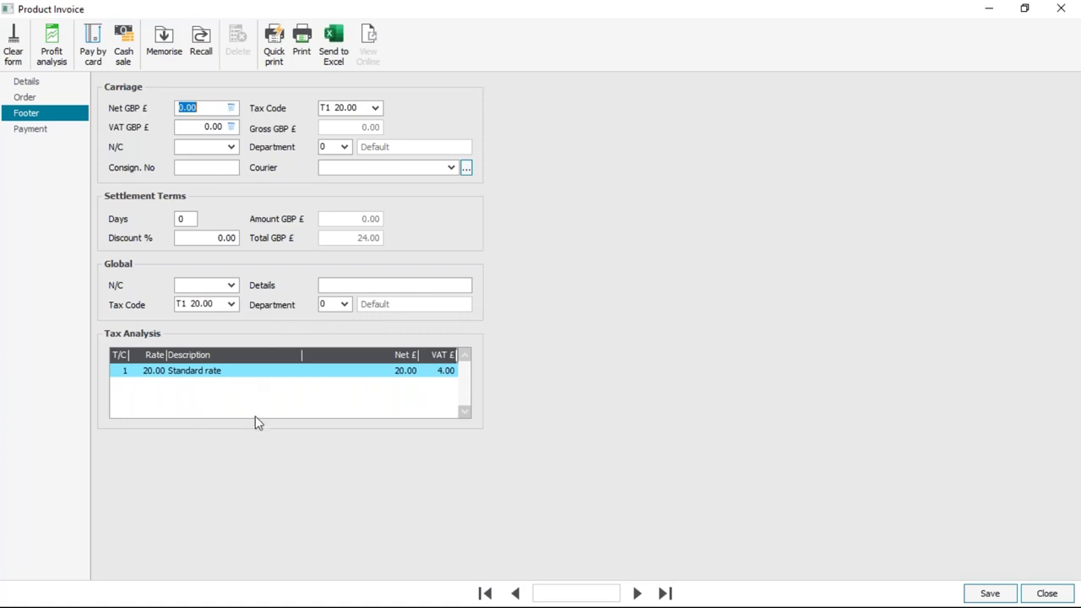
pyautogui.click(32, 132)
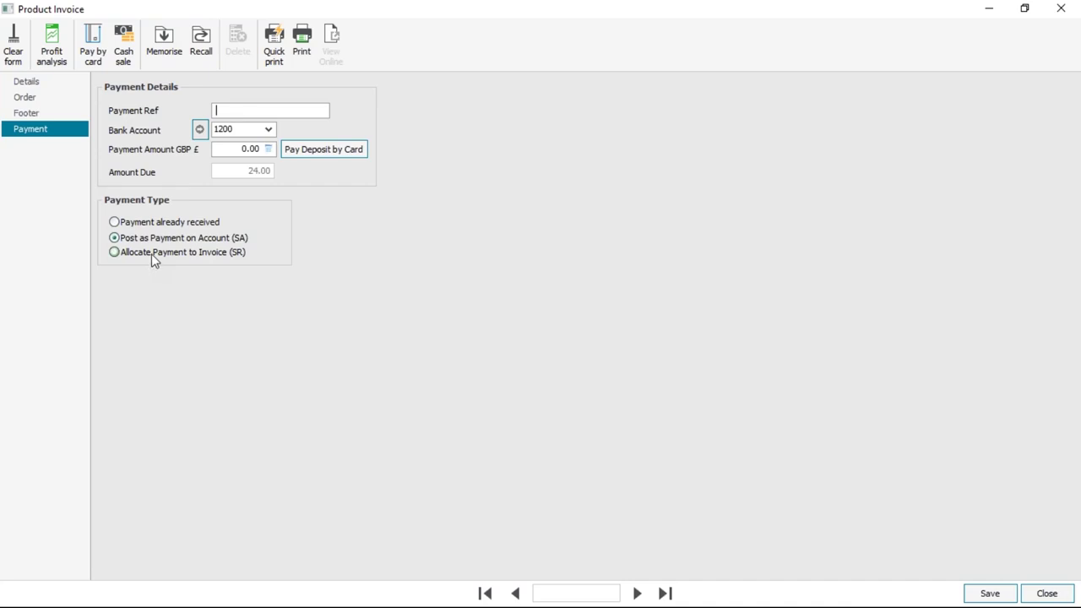
pyautogui.click(36, 85)
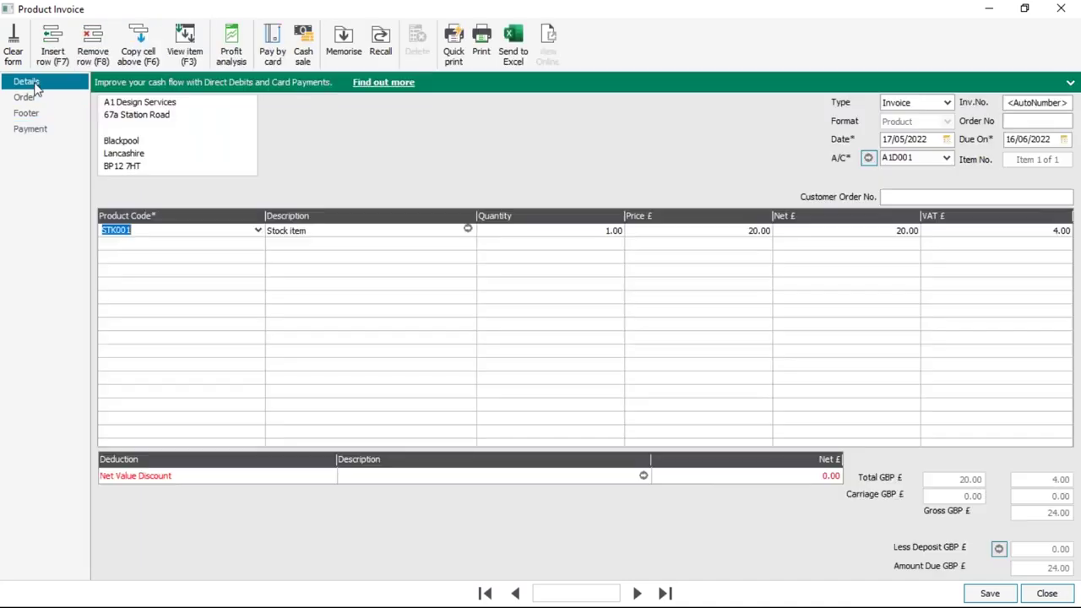
pyautogui.click(989, 594)
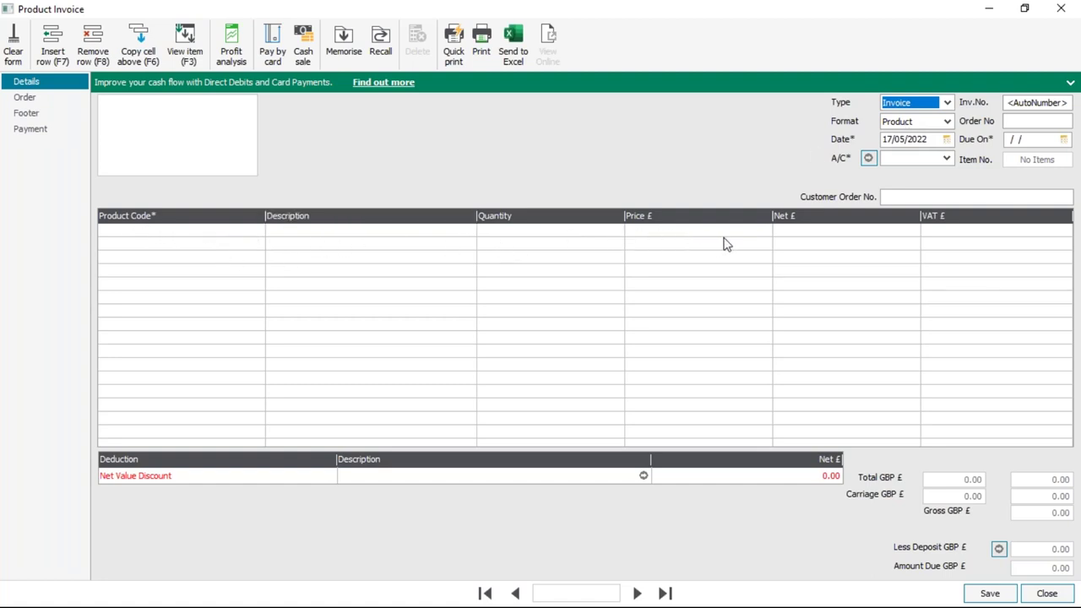
# Step: Change the new invoice's format to Service and select A1 Design Services as the customer account
pyautogui.click(946, 122)
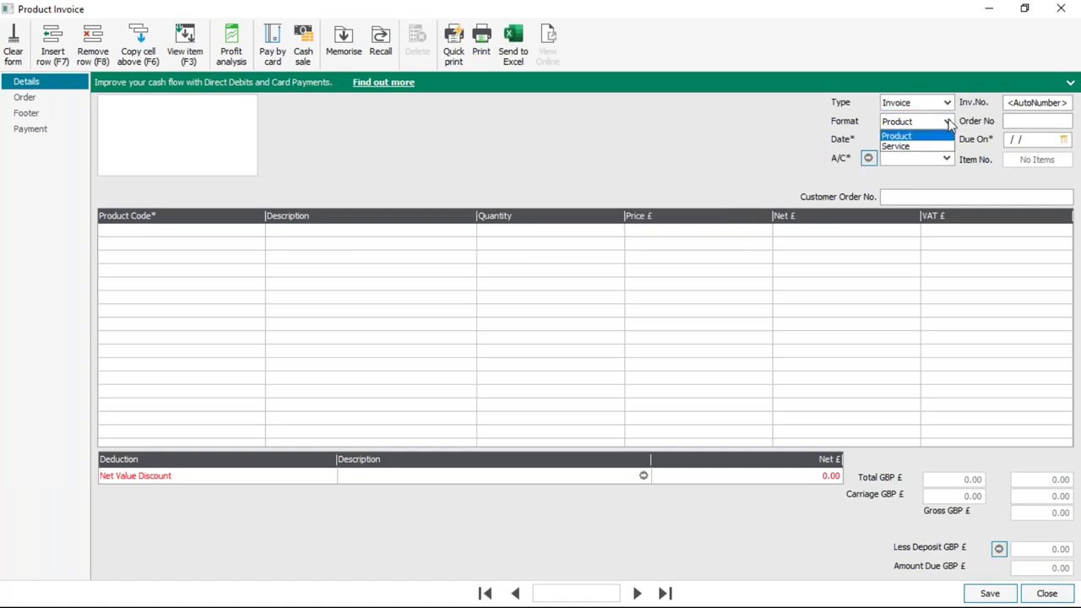
pyautogui.click(912, 147)
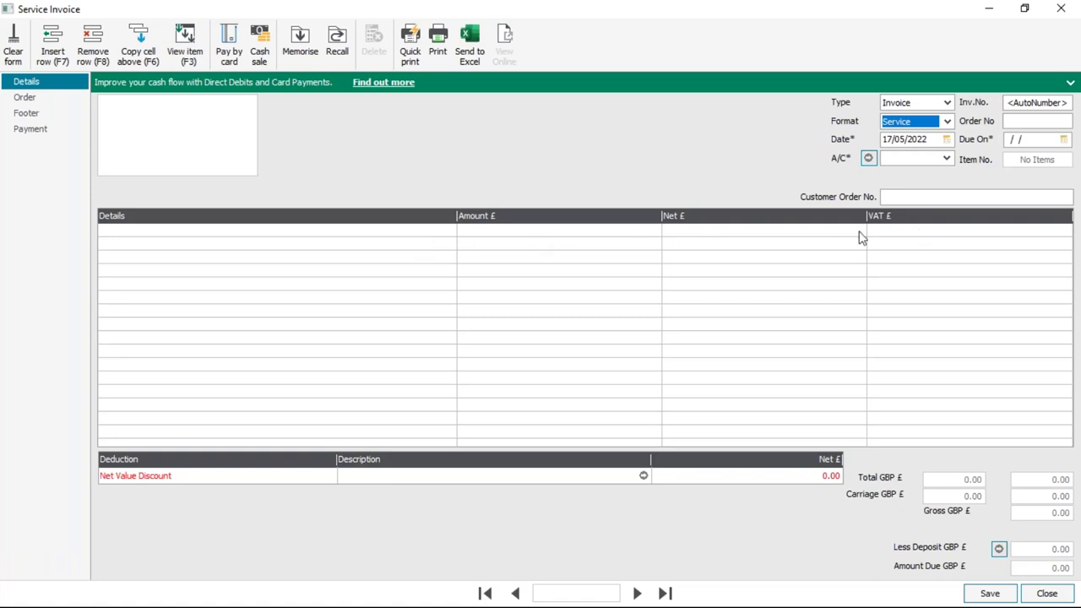
pyautogui.click(947, 159)
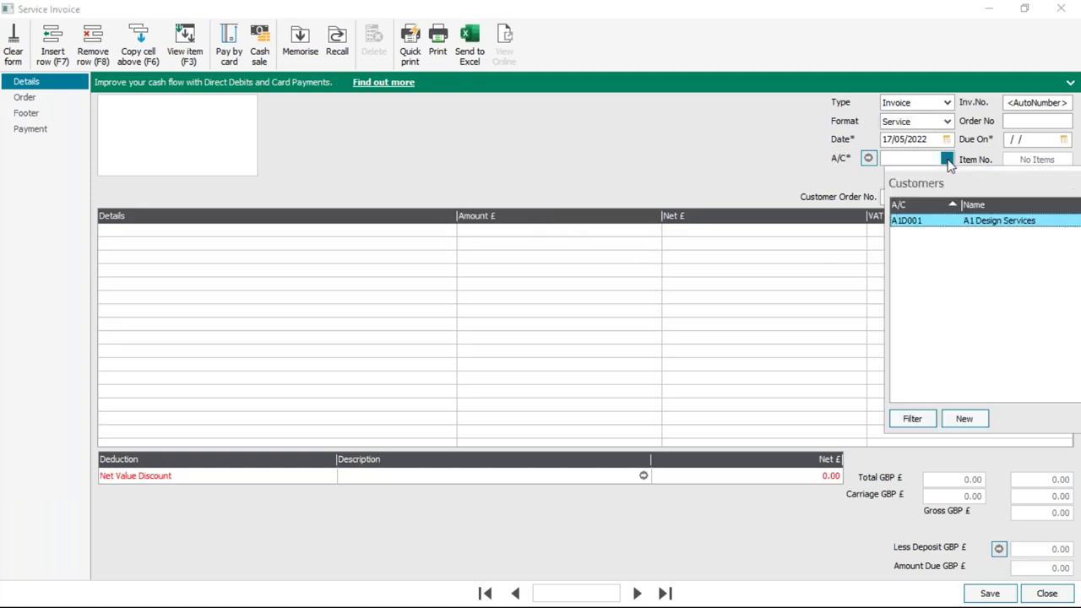
pyautogui.click(957, 222)
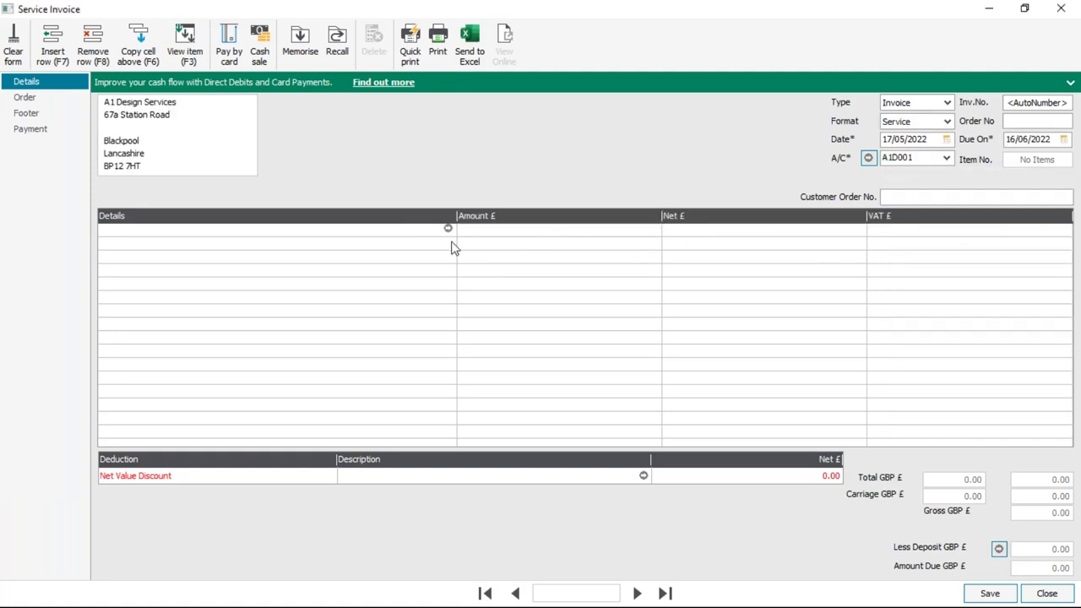
# Step: Add a line described as Services to the invoice, then open its line details and accept them
pyautogui.click(374, 231)
pyautogui.write('Services')
pyautogui.click(448, 230)
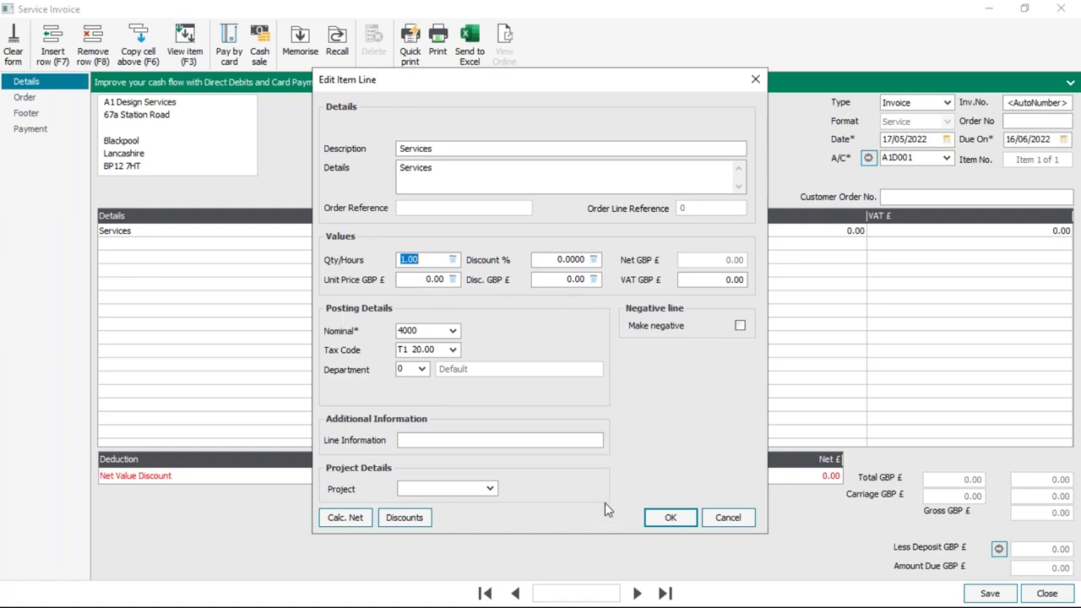
pyautogui.click(672, 518)
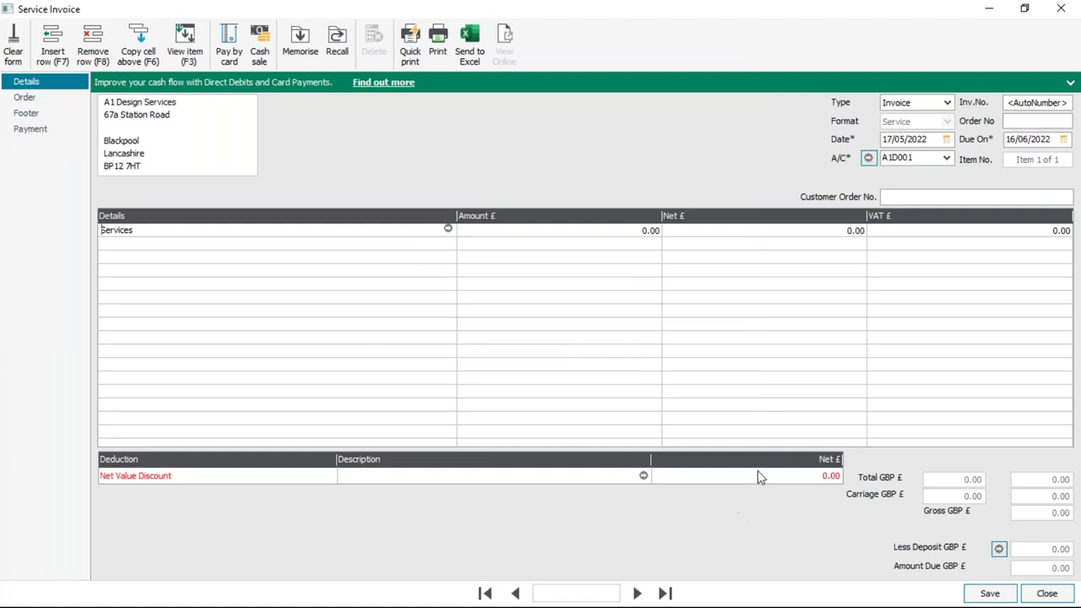
# Step: Save the service invoice and close the blank invoice form to return to the invoice list
pyautogui.click(991, 595)
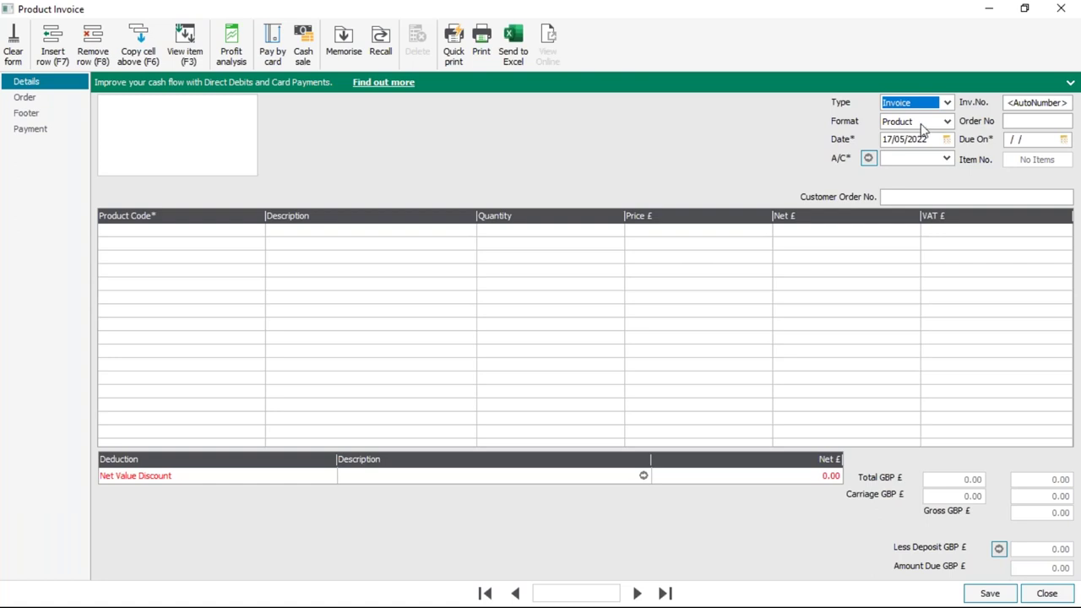
pyautogui.click(946, 122)
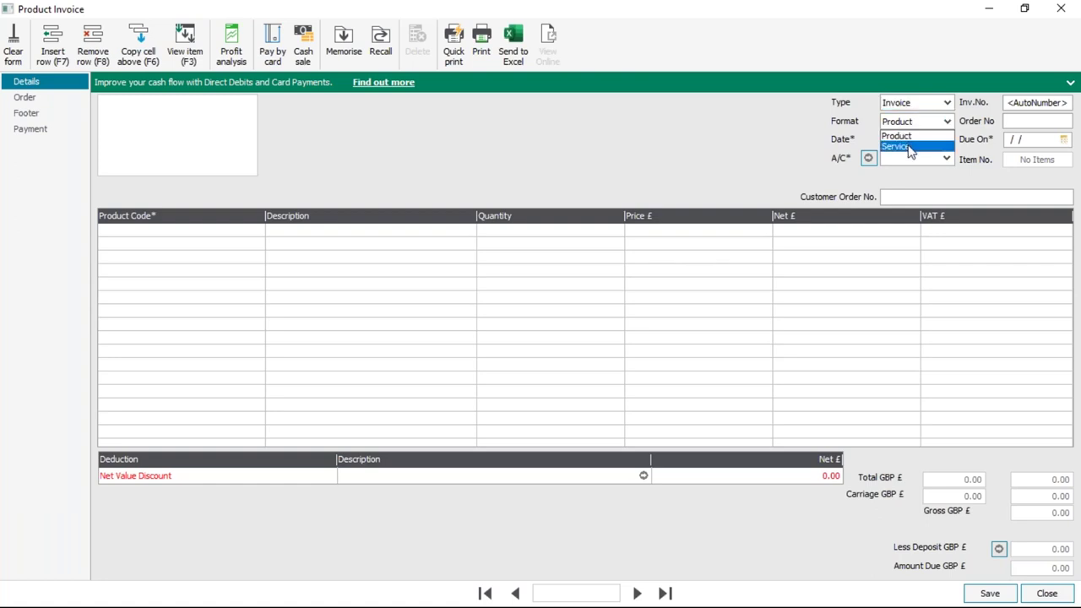
pyautogui.click(1049, 595)
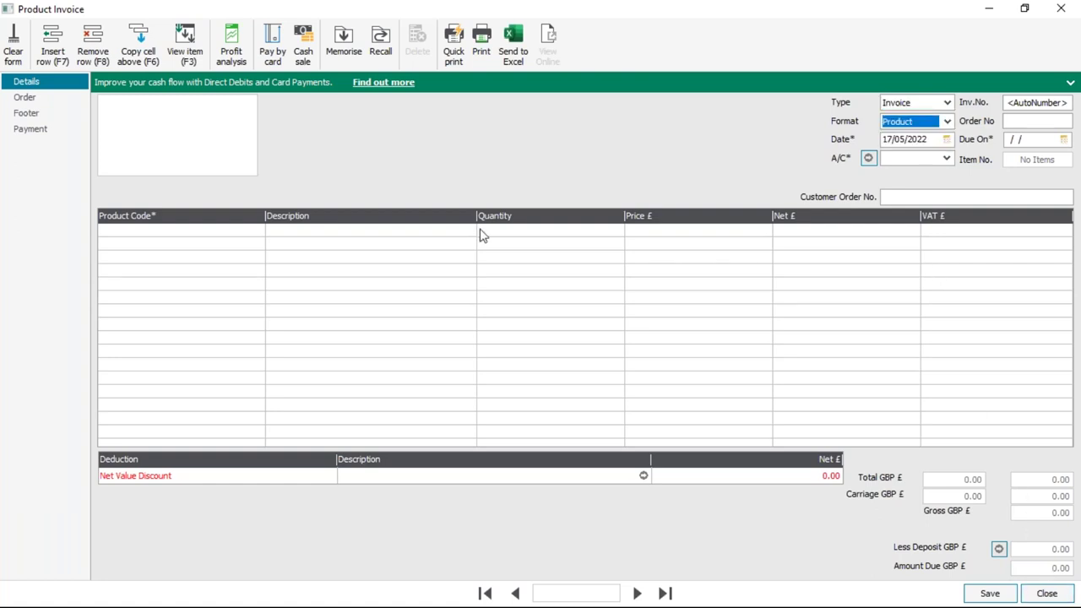
pyautogui.click(1032, 598)
# Step: Set the default invoice to Service Invoice in the invoice and order defaults, and check it by opening and closing a new invoice
pyautogui.click(166, 32)
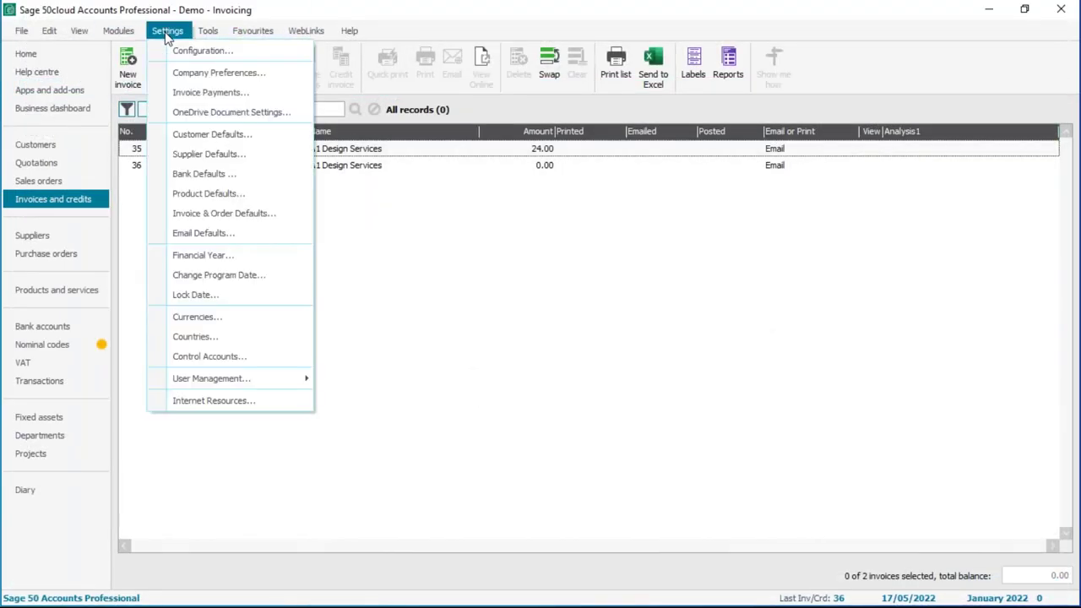
pyautogui.click(211, 216)
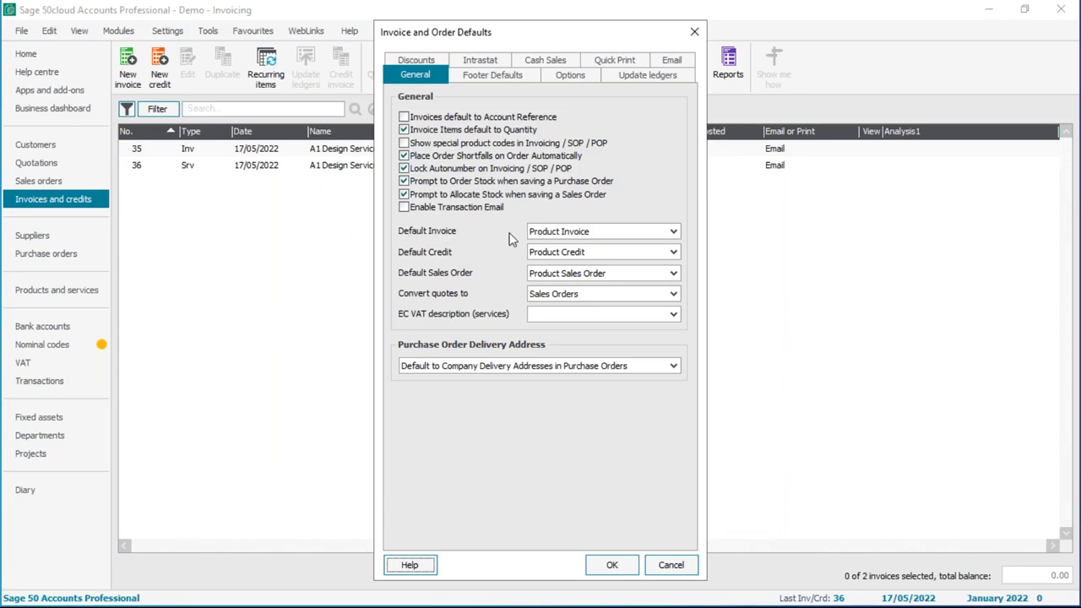
pyautogui.click(604, 232)
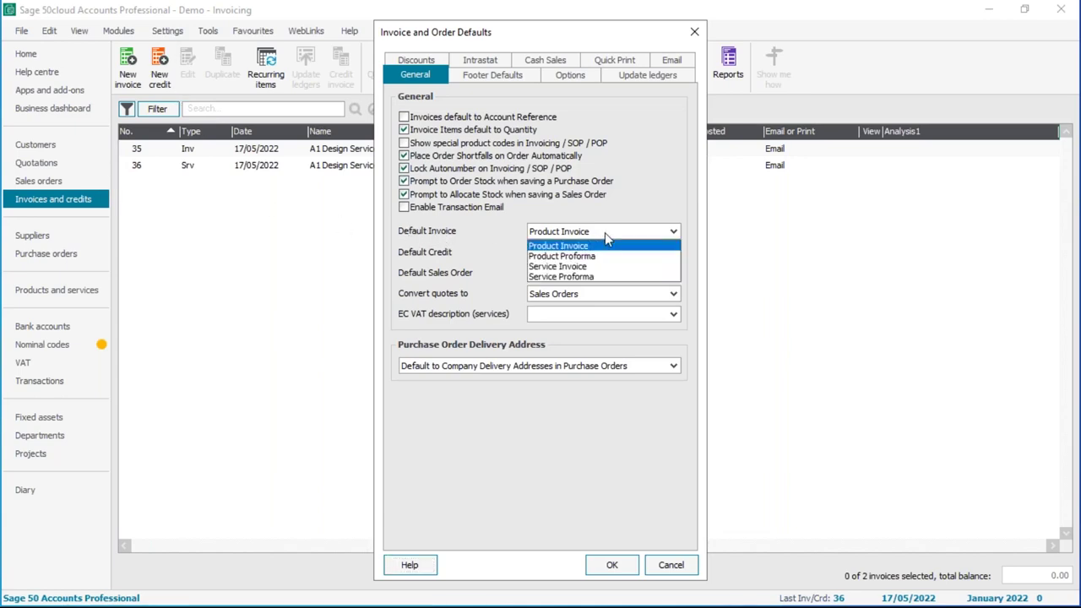
pyautogui.click(571, 269)
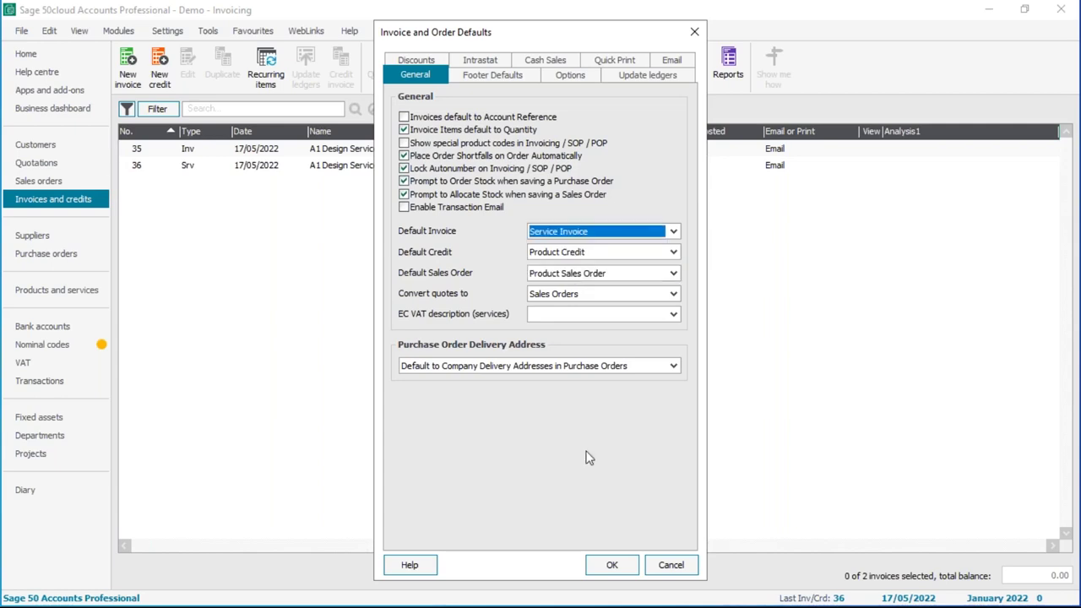
pyautogui.click(615, 566)
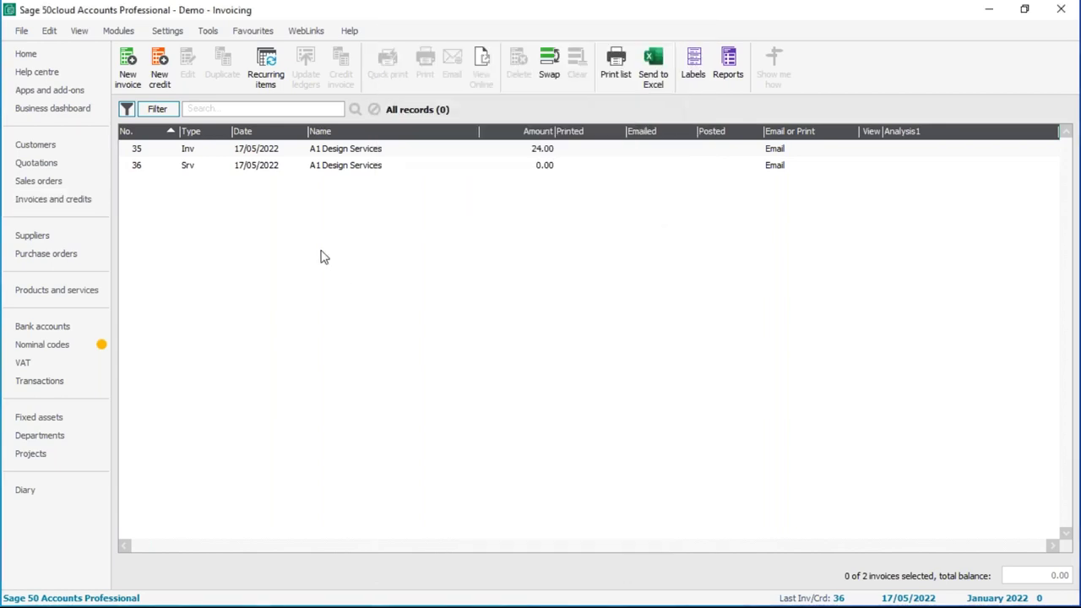
pyautogui.click(129, 63)
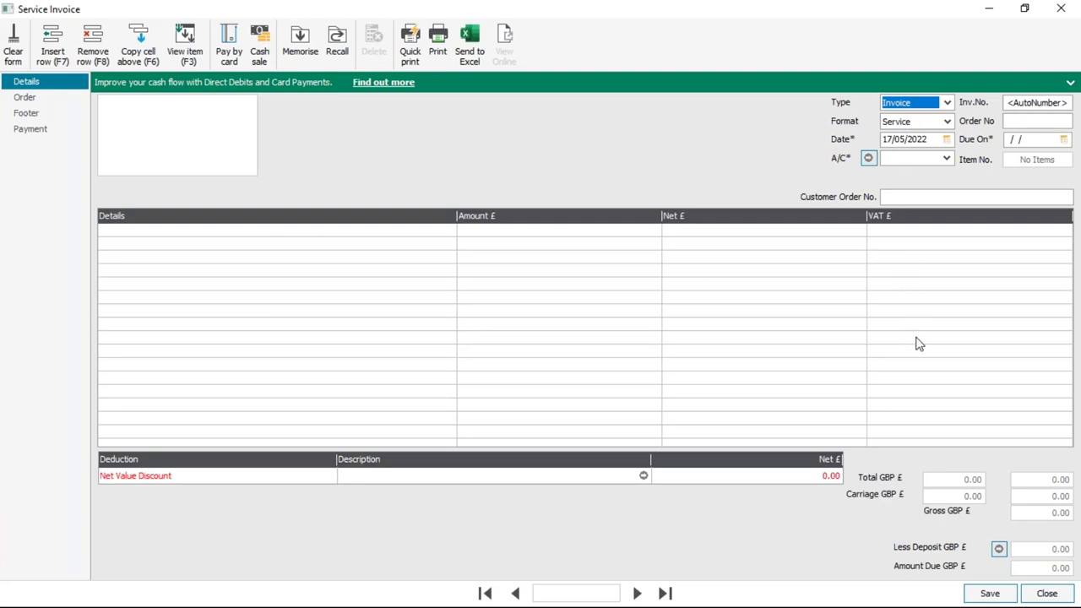
pyautogui.click(1046, 593)
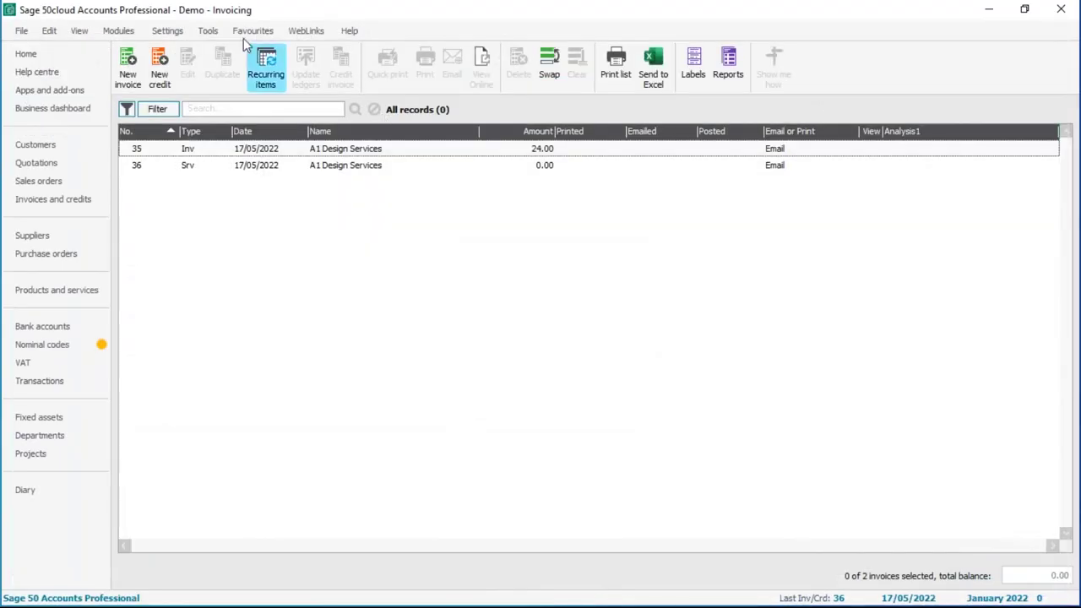
# Step: Set the default invoice back to Product Invoice in the invoice and order defaults
pyautogui.click(168, 30)
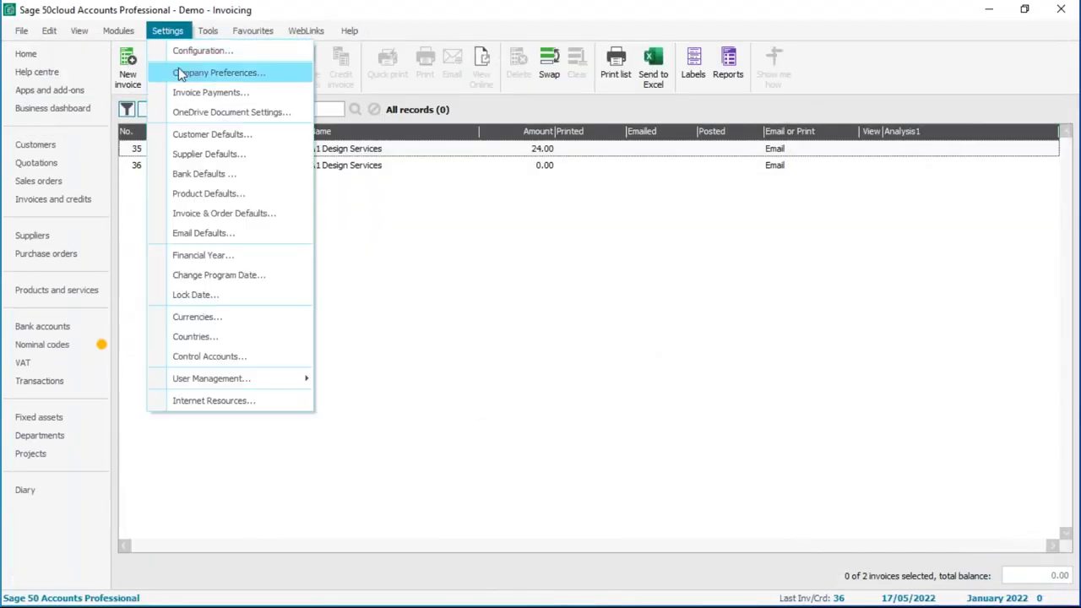
pyautogui.click(190, 213)
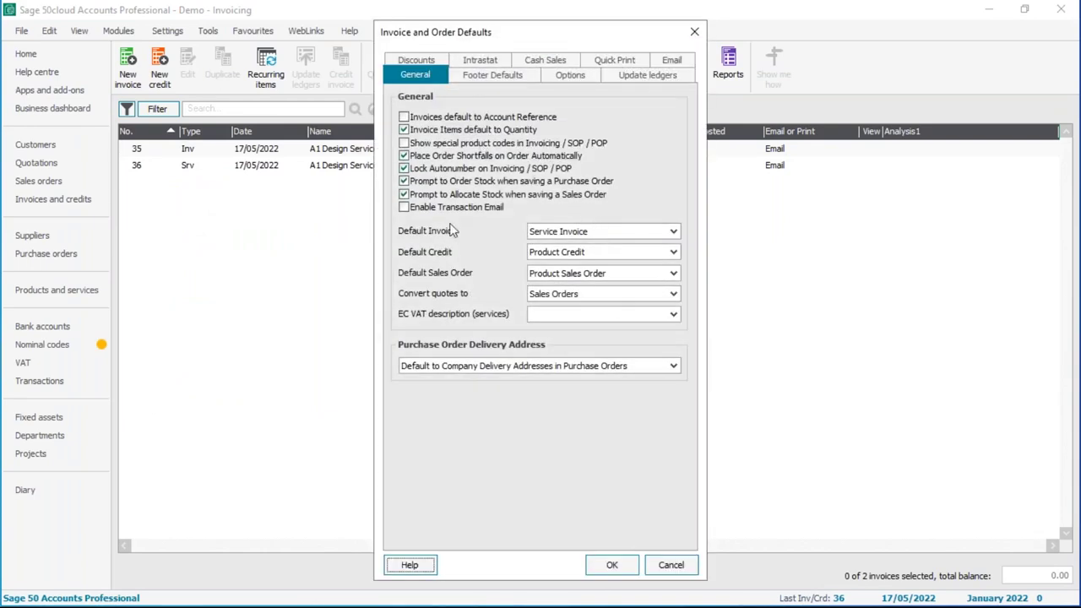
pyautogui.click(557, 233)
pyautogui.click(563, 246)
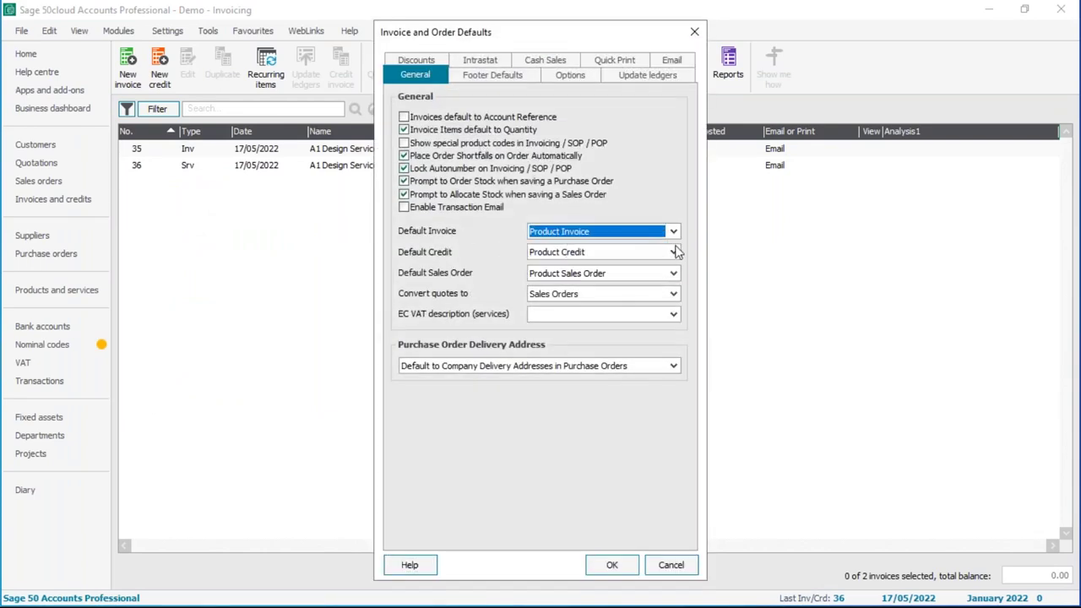
pyautogui.click(613, 566)
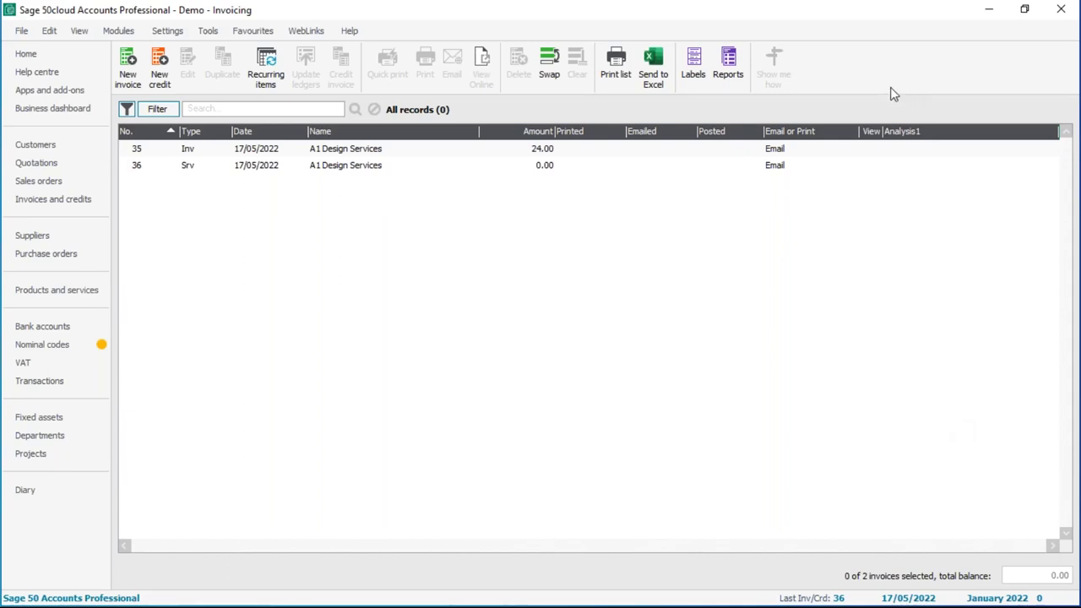
# Step: Open the print layouts for the A1 Design Services product invoice and remove the existing custom layout from the favourites
pyautogui.click(334, 151)
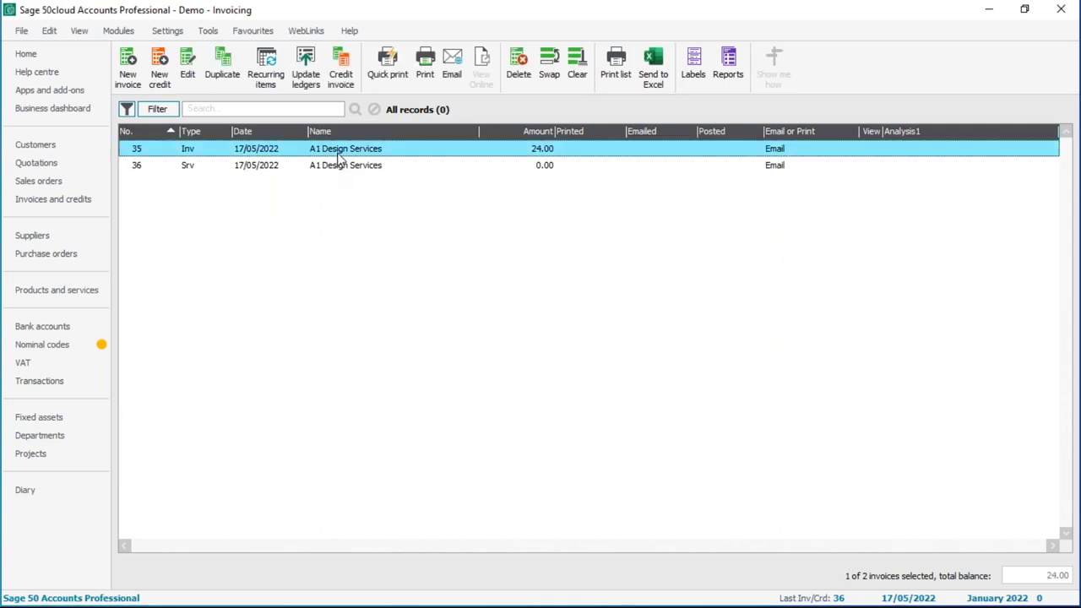
pyautogui.click(425, 67)
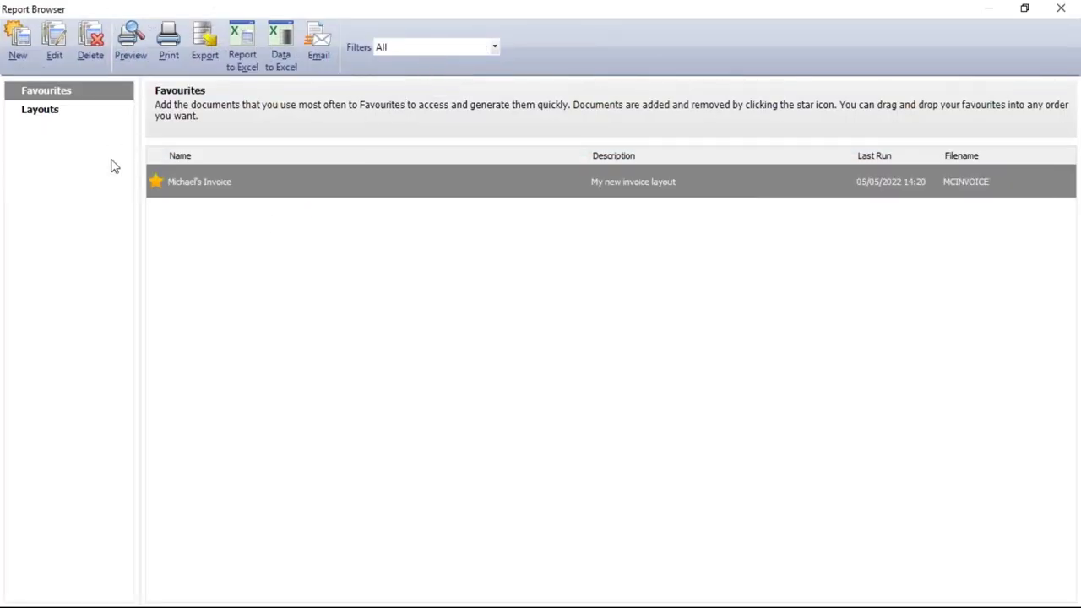
pyautogui.click(159, 183)
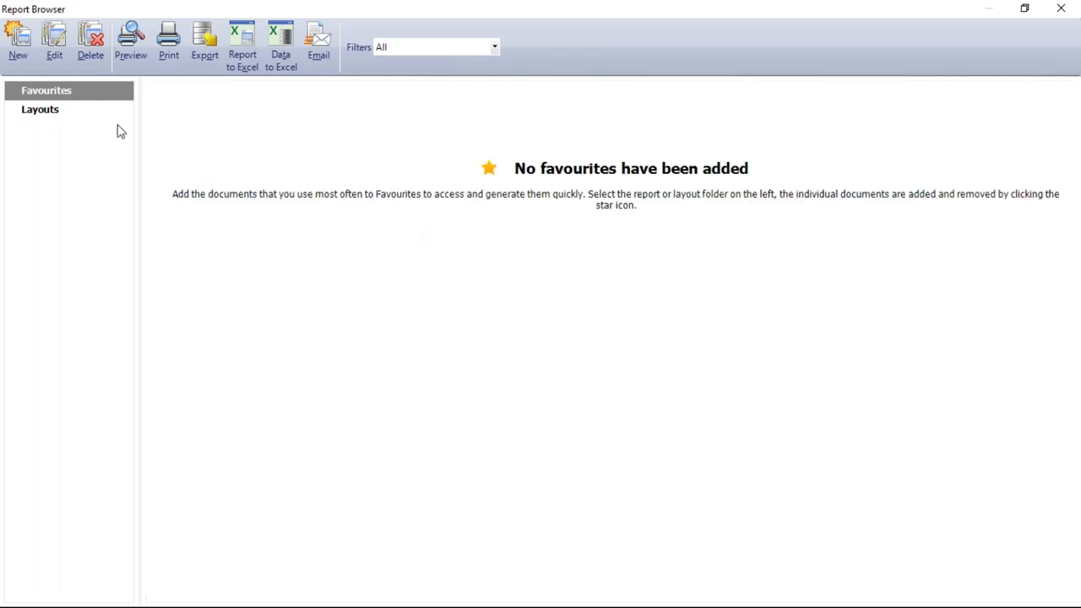
# Step: Add the layout "A4 Inv\Crd Without Discount - Plain Paper (Print or Email)" to the favourites and display the favourites list
pyautogui.click(49, 115)
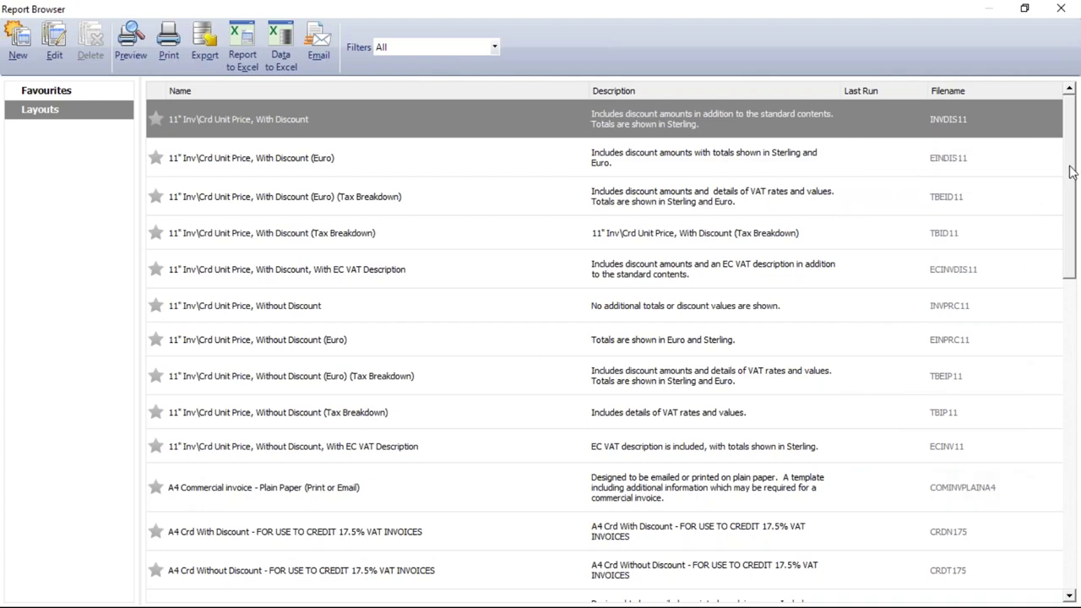
pyautogui.scroll(-2, 1014, 211)
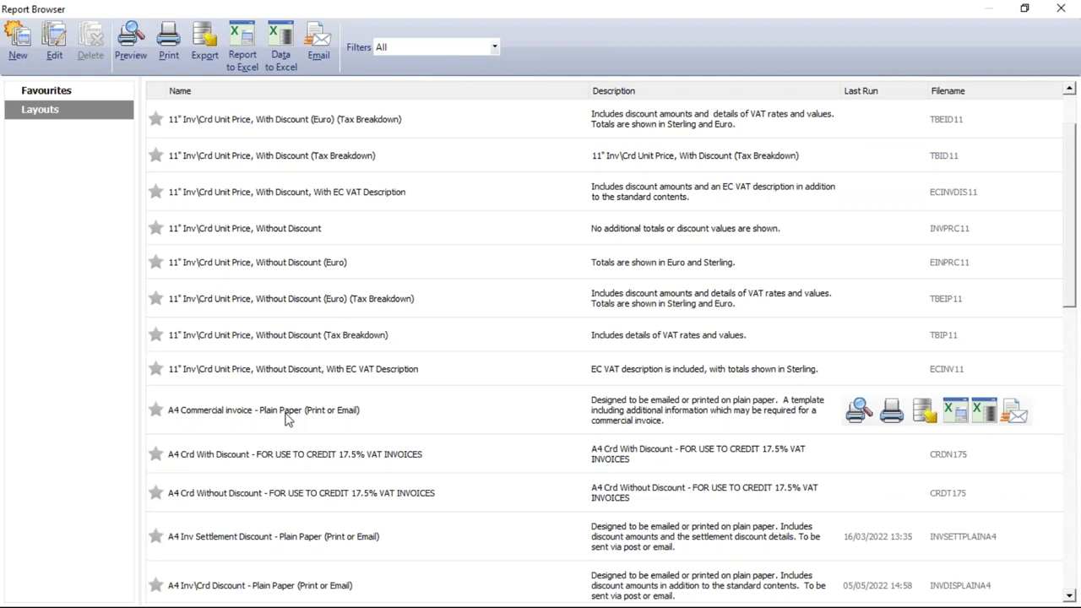
pyautogui.moveTo(1069, 273); pyautogui.dragTo(1073, 541)
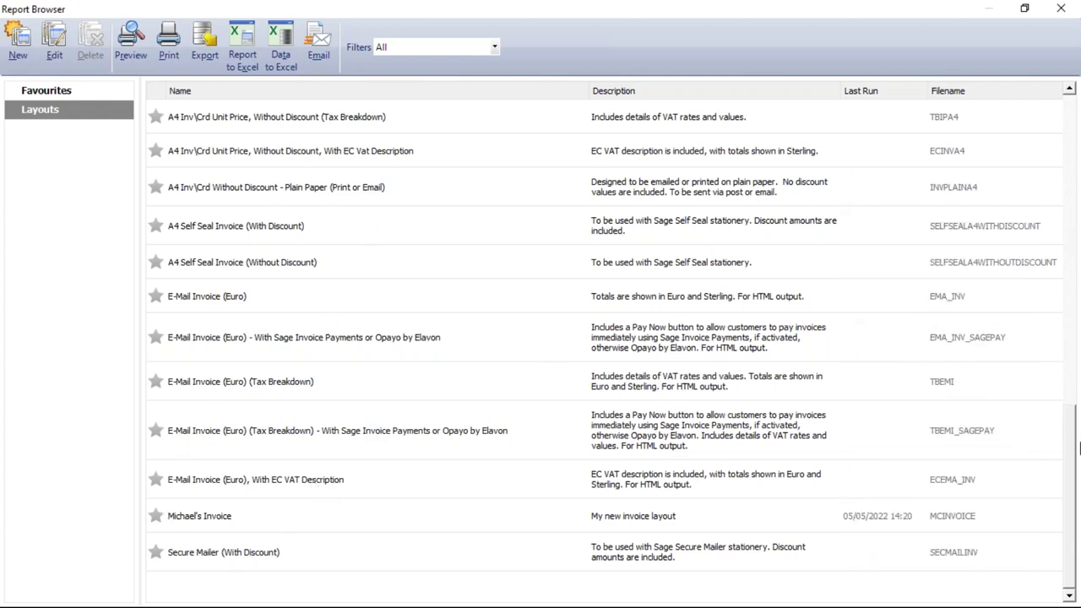
pyautogui.click(156, 188)
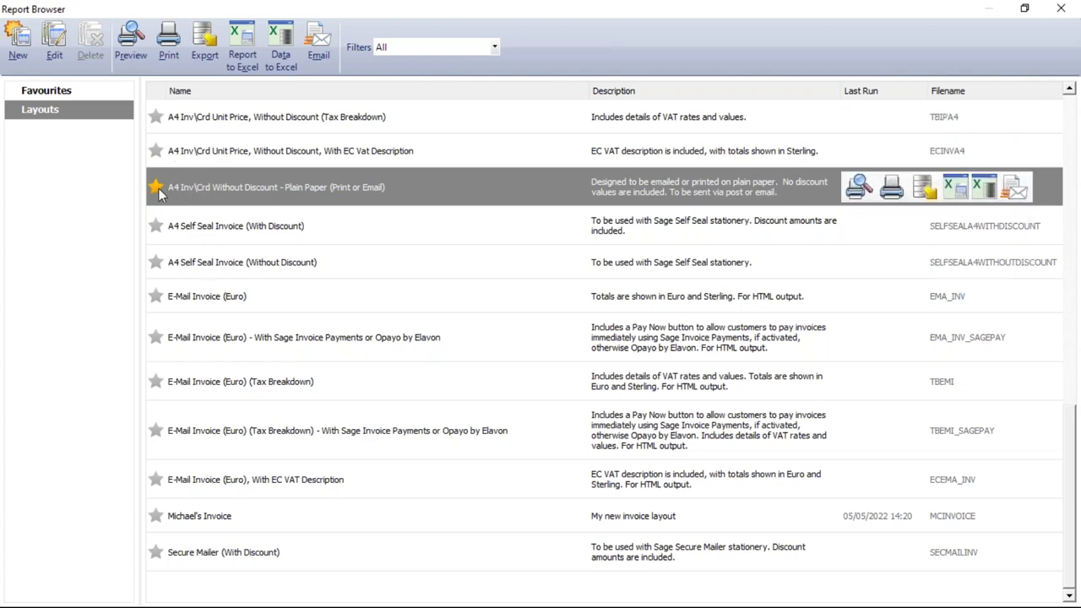
pyautogui.click(71, 91)
pyautogui.moveTo(350, 183)
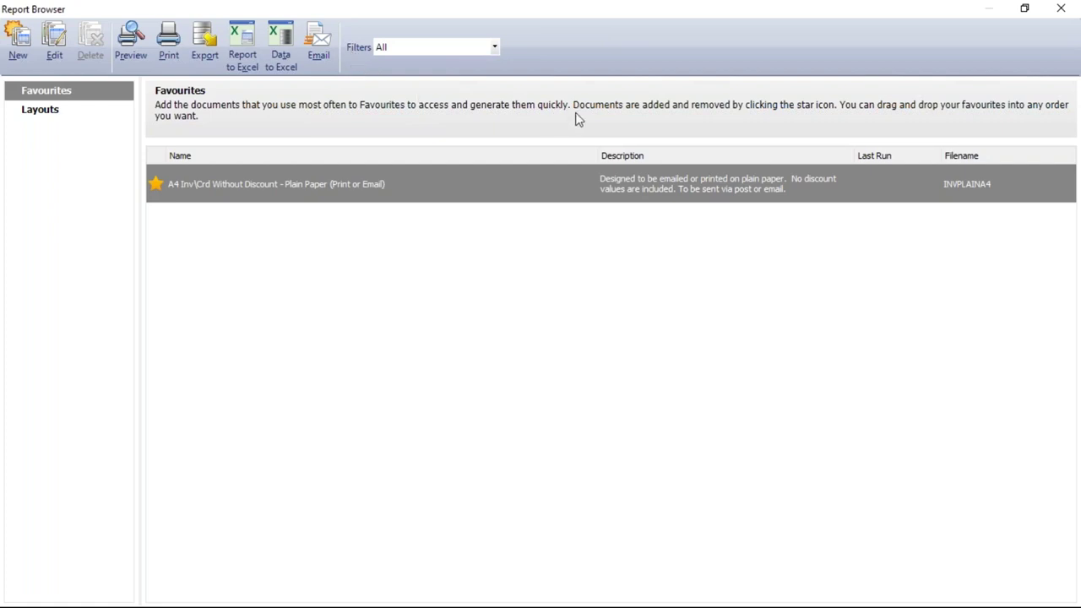
# Step: Preview the product invoice in the favourite A4 plain paper layout at full window size, then close the preview
pyautogui.moveTo(274, 171)
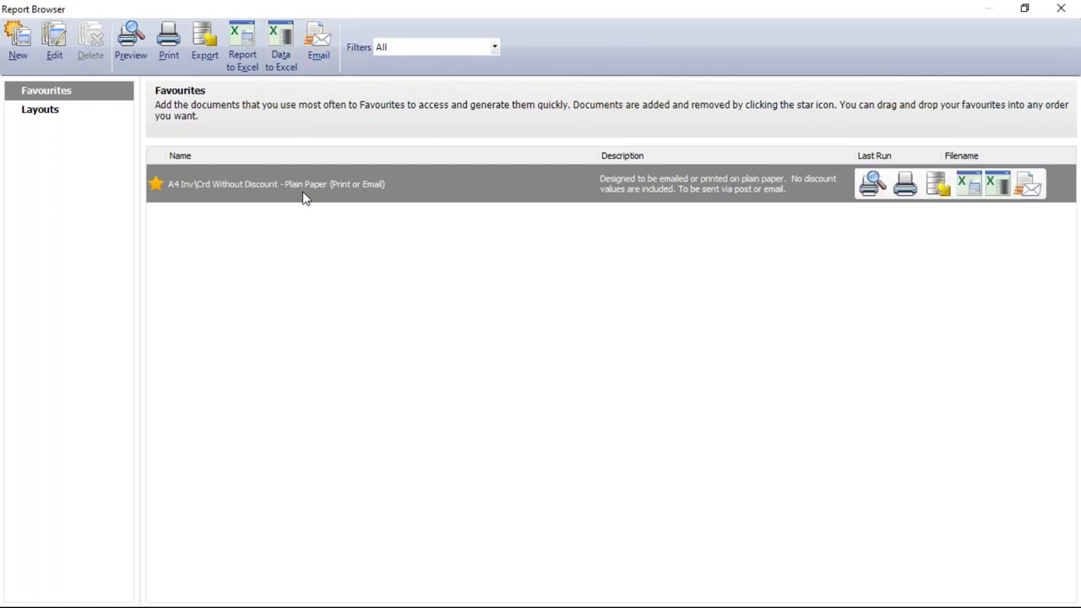
pyautogui.click(169, 43)
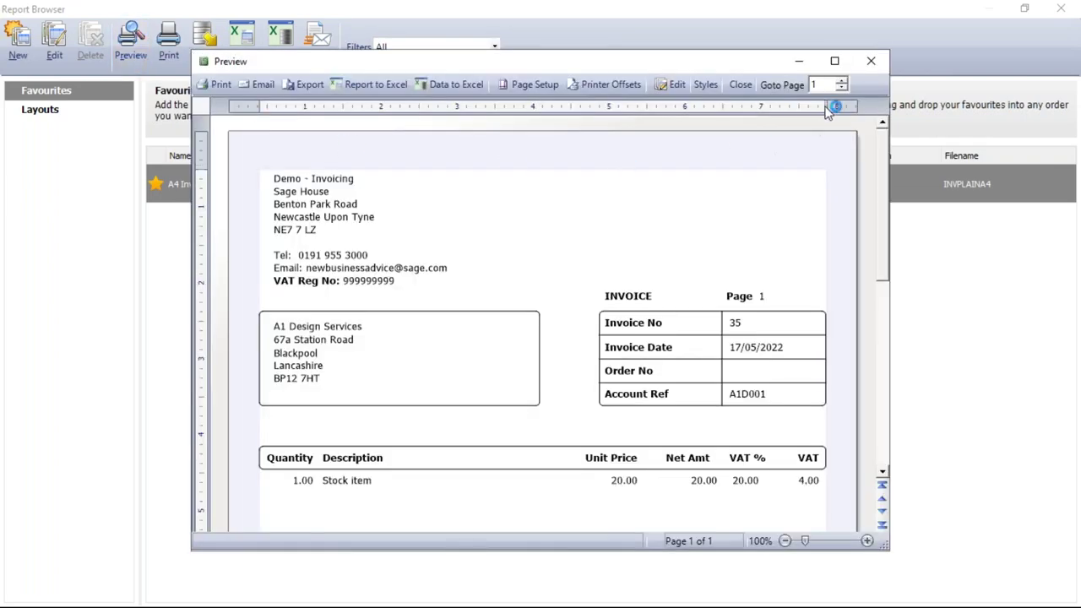
pyautogui.click(835, 62)
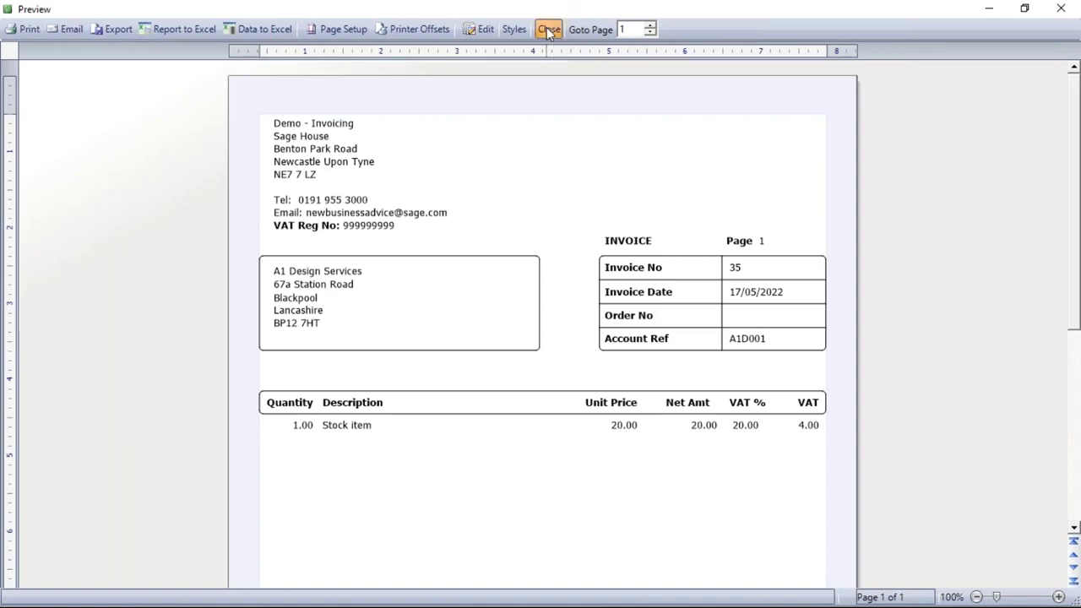
pyautogui.click(546, 29)
# Step: Email the product invoice using the favourite A4 plain paper layout and return to the invoice list
pyautogui.moveTo(471, 200)
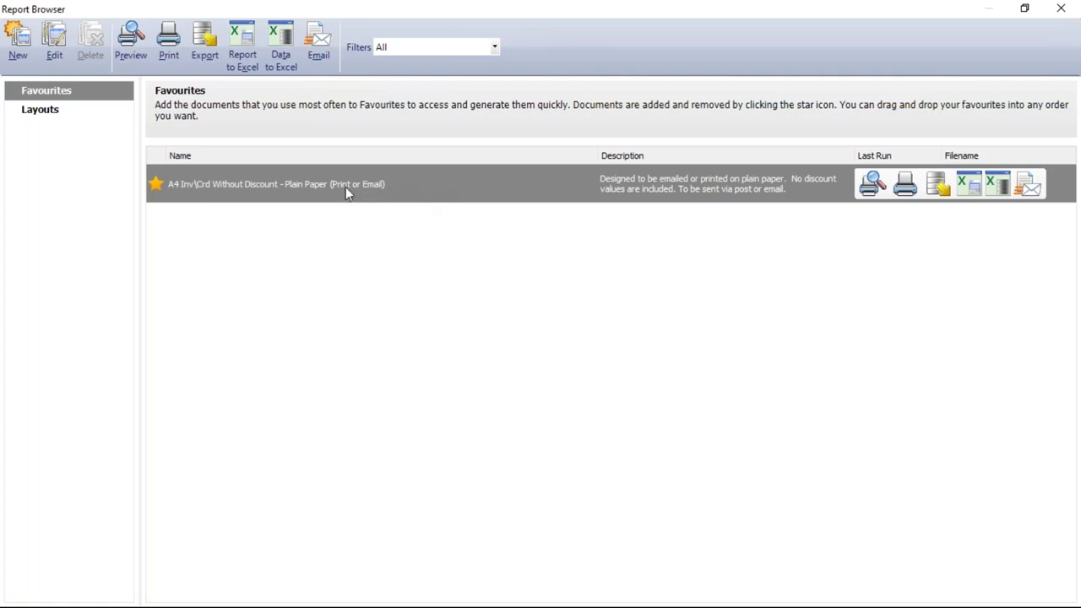
pyautogui.click(318, 35)
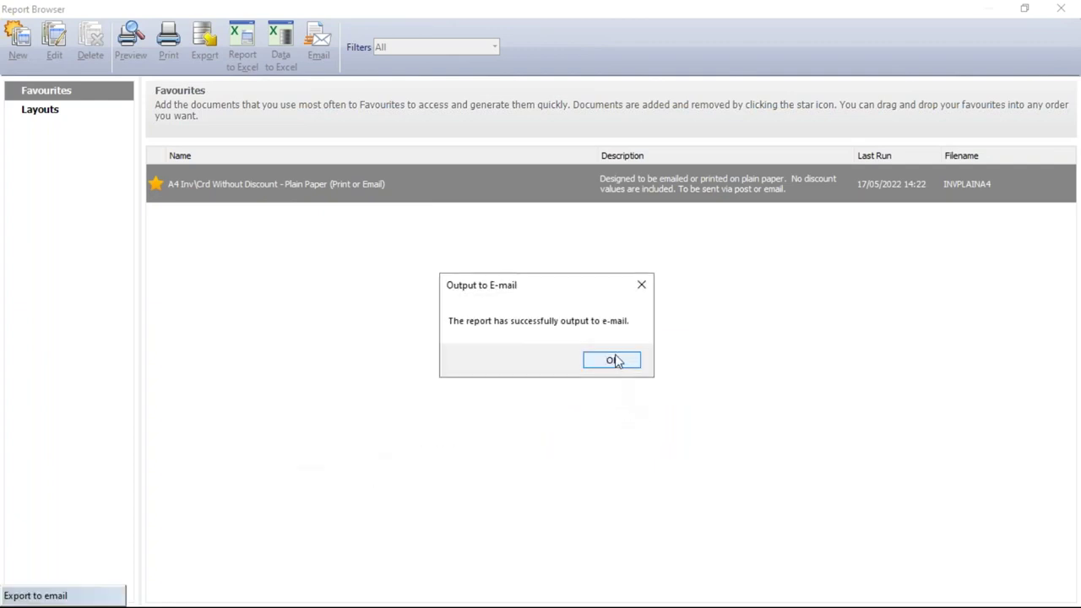
pyautogui.click(614, 361)
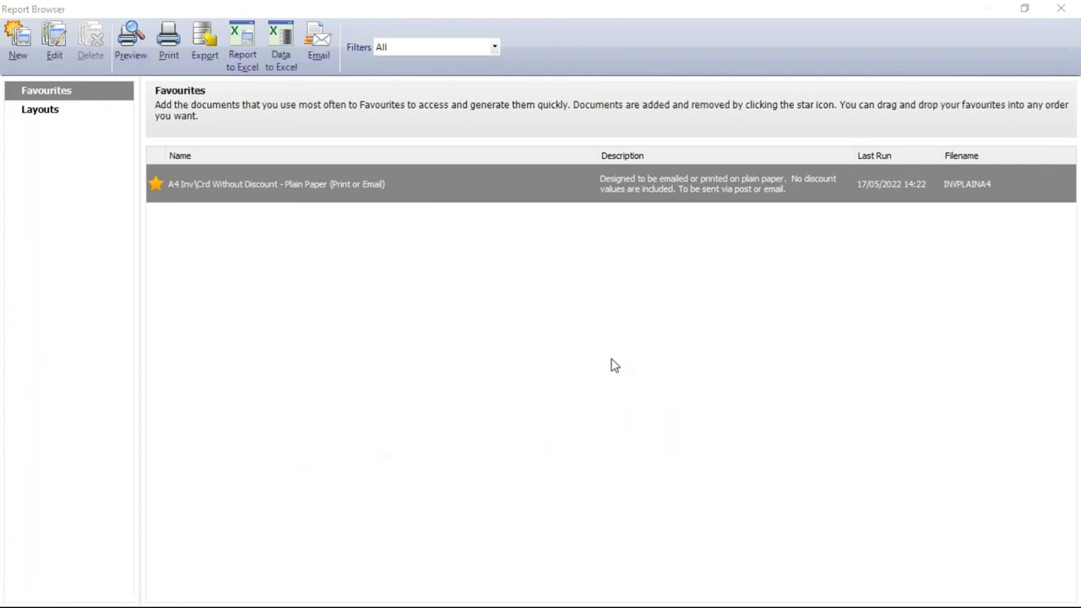
pyautogui.click(1063, 10)
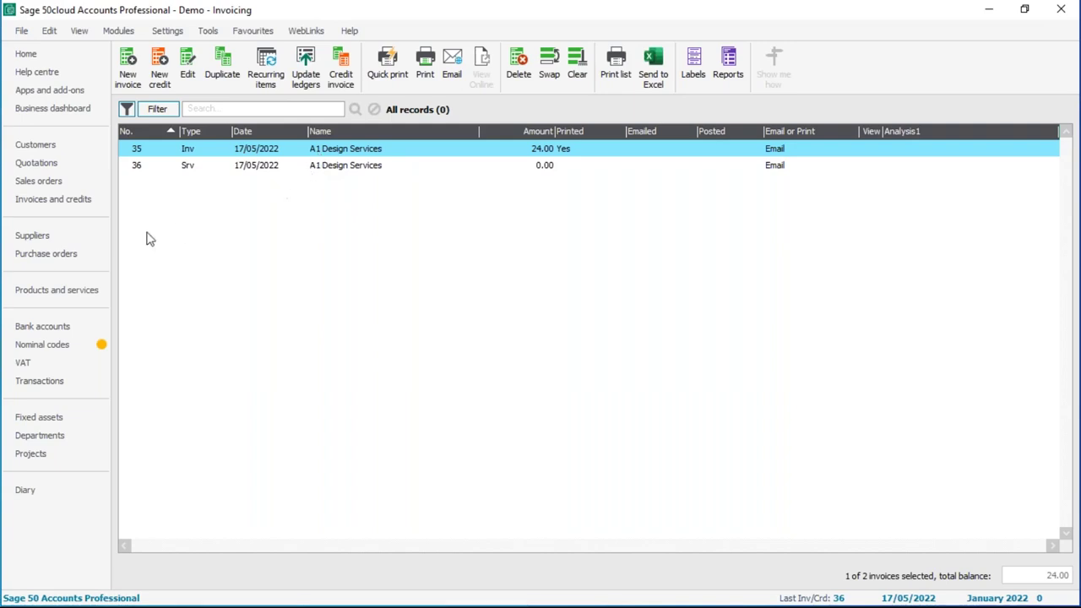
# Step: Review the A1 Design Services product invoice and the transaction activity in that customer's record, closing each without changes
pyautogui.click(348, 155)
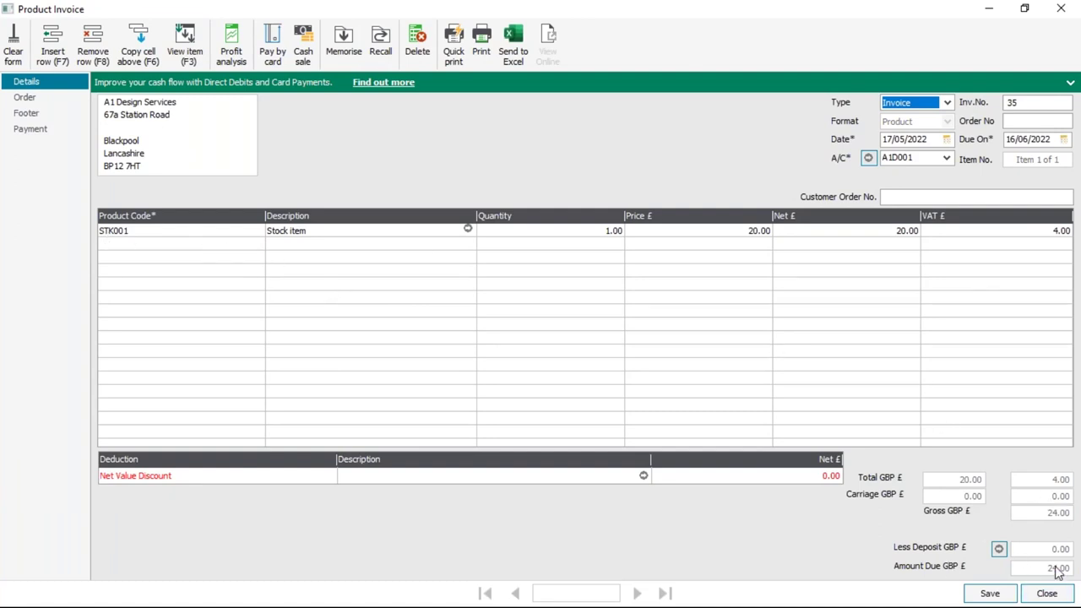
pyautogui.click(1048, 593)
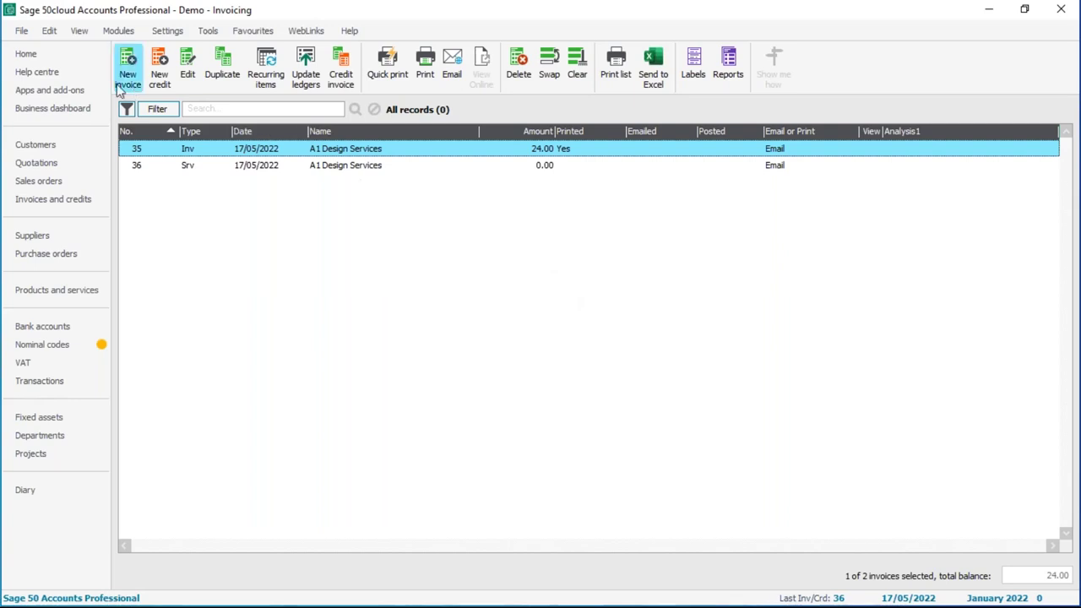
pyautogui.click(35, 145)
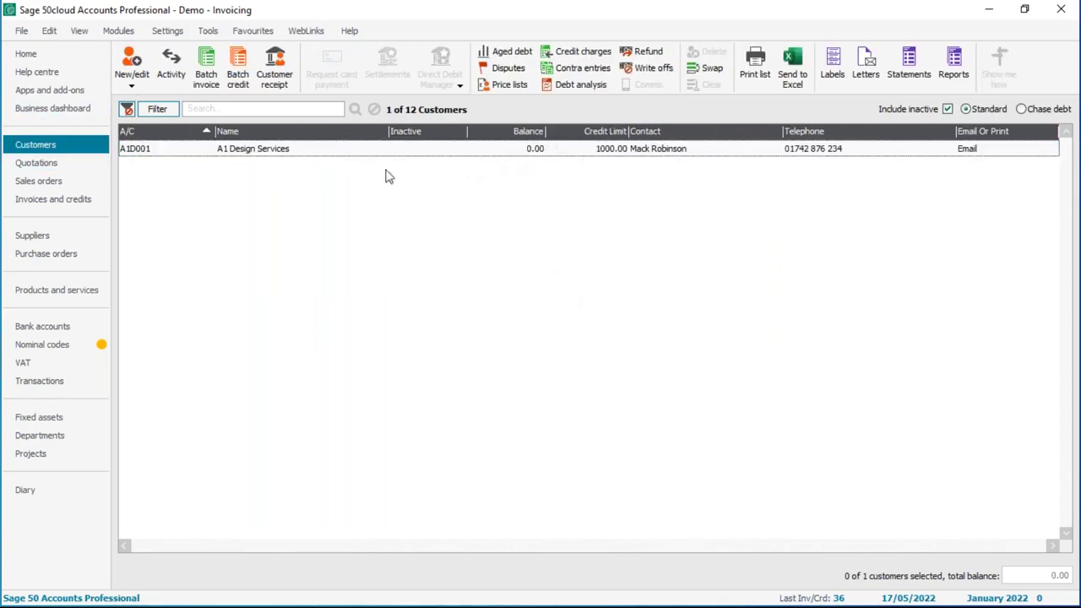
pyautogui.click(260, 157)
pyautogui.doubleClick(260, 157)
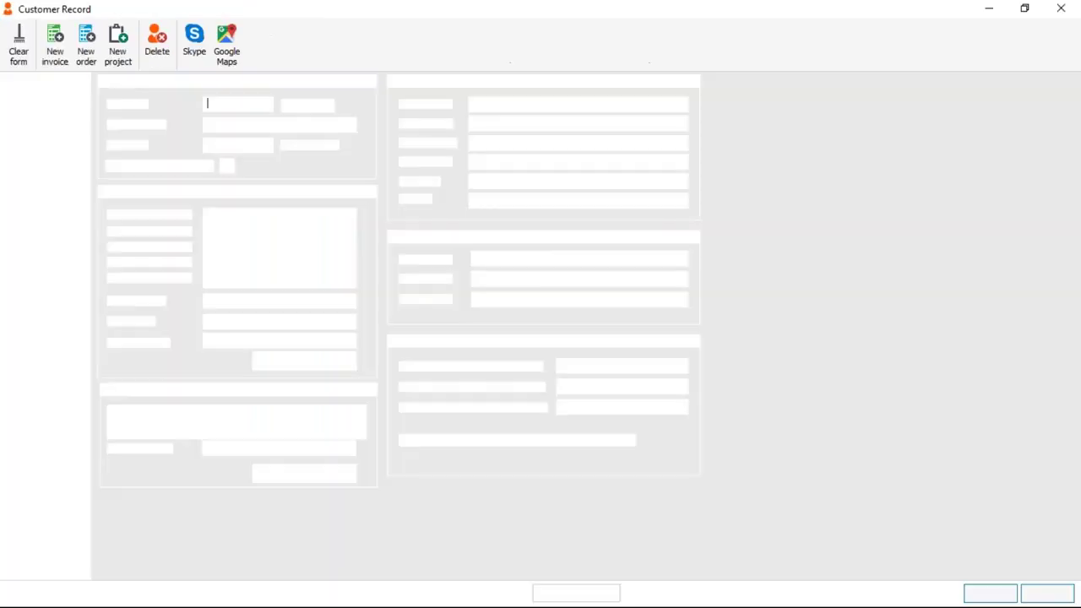
pyautogui.click(28, 224)
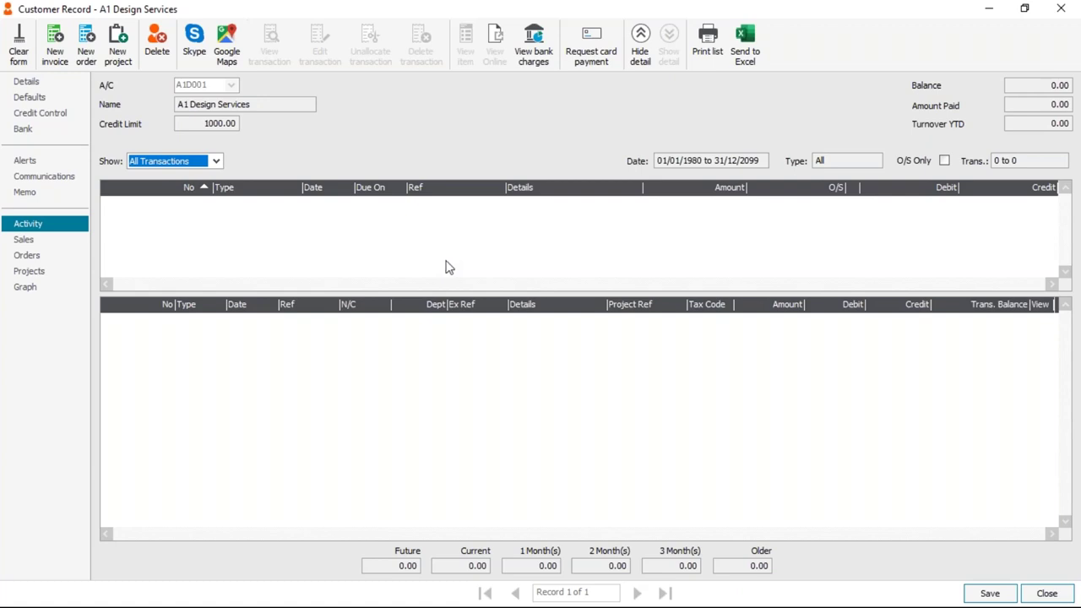
pyautogui.click(1047, 594)
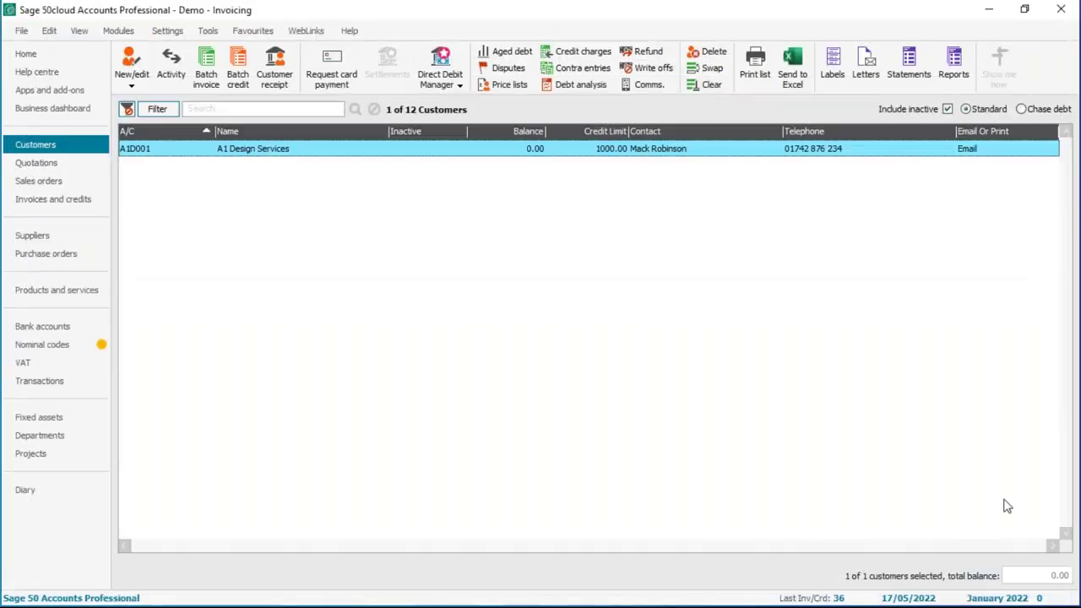
# Step: Examine the stock activity in the product record for STK001 and close the record
pyautogui.click(38, 293)
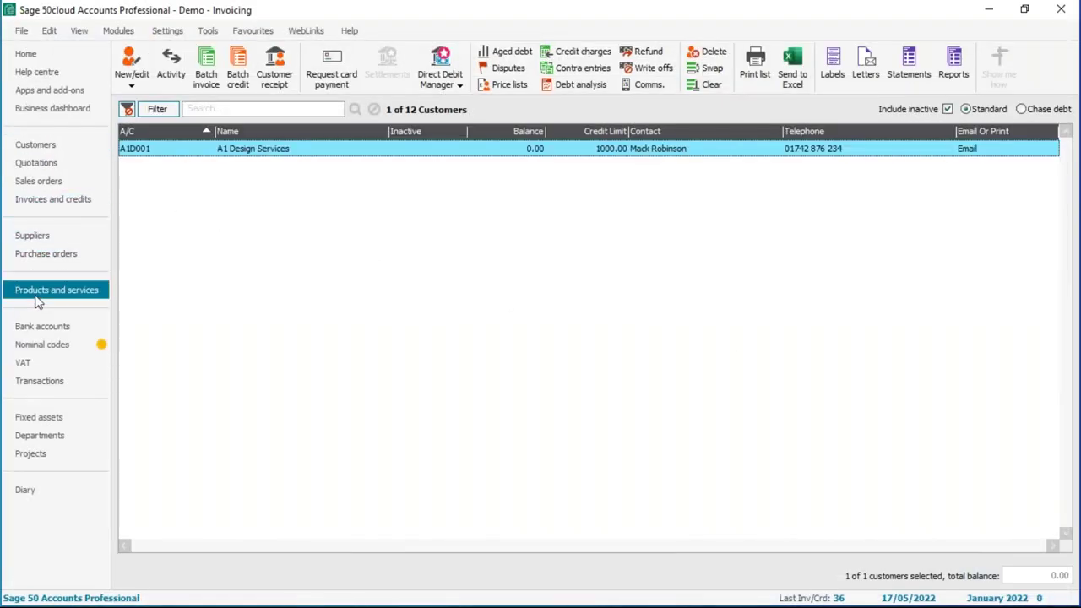
pyautogui.click(214, 184)
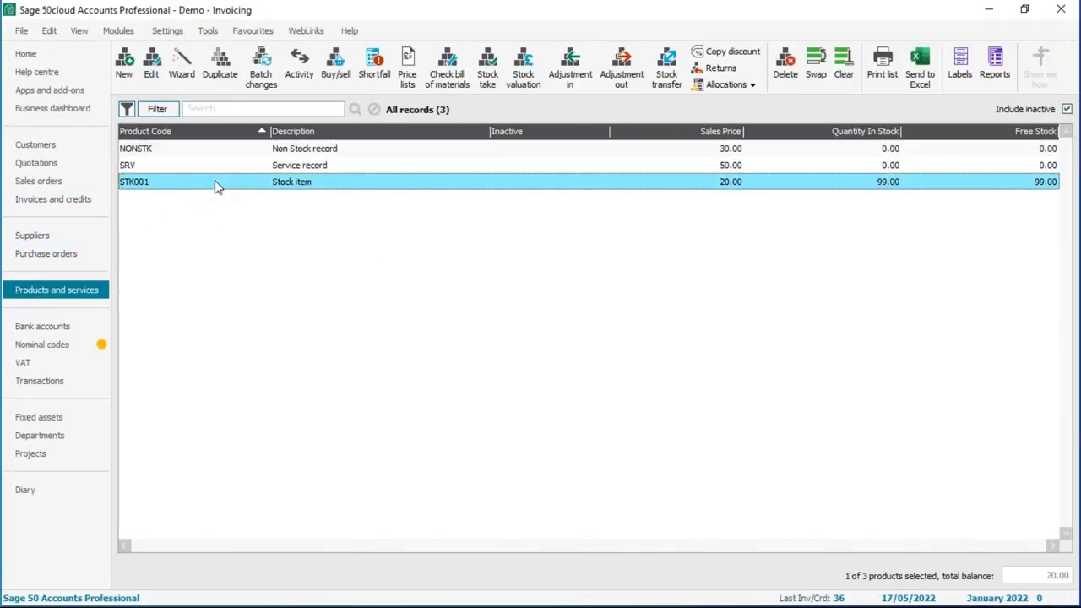
pyautogui.doubleClick(220, 185)
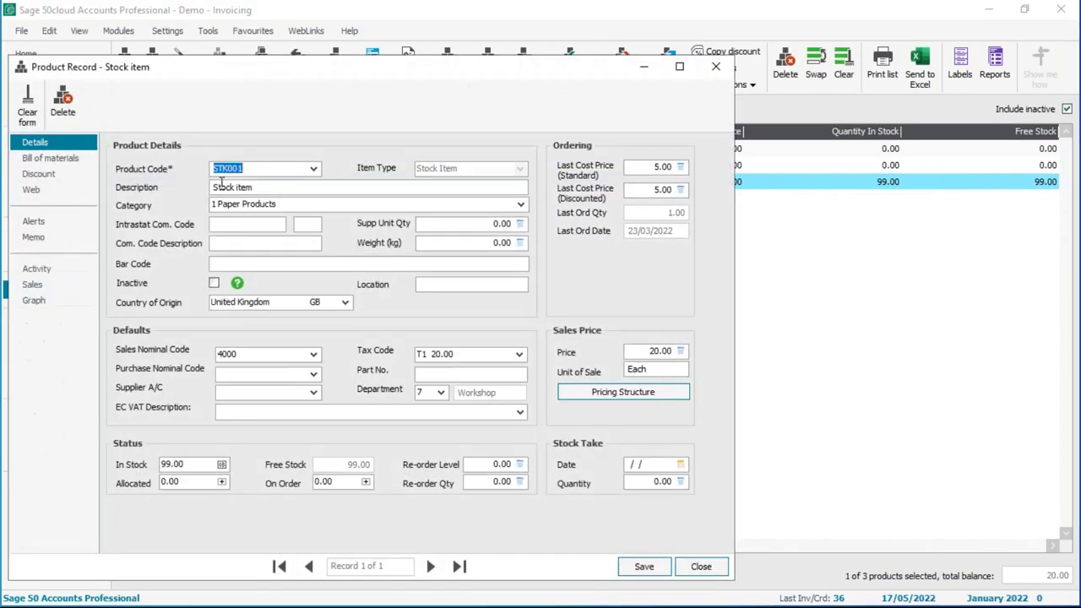
pyautogui.click(38, 270)
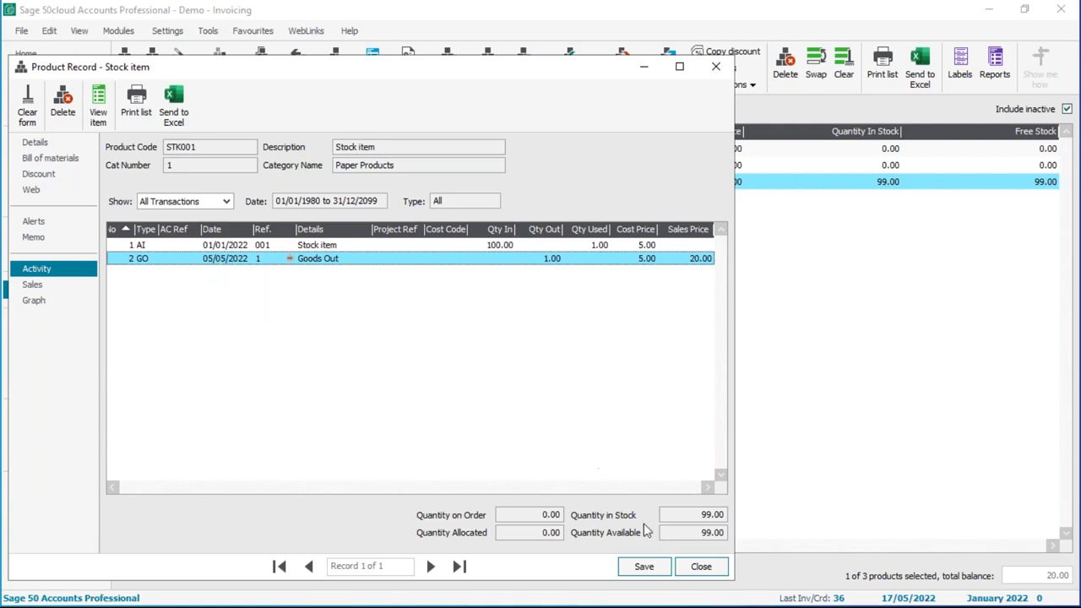
pyautogui.click(696, 567)
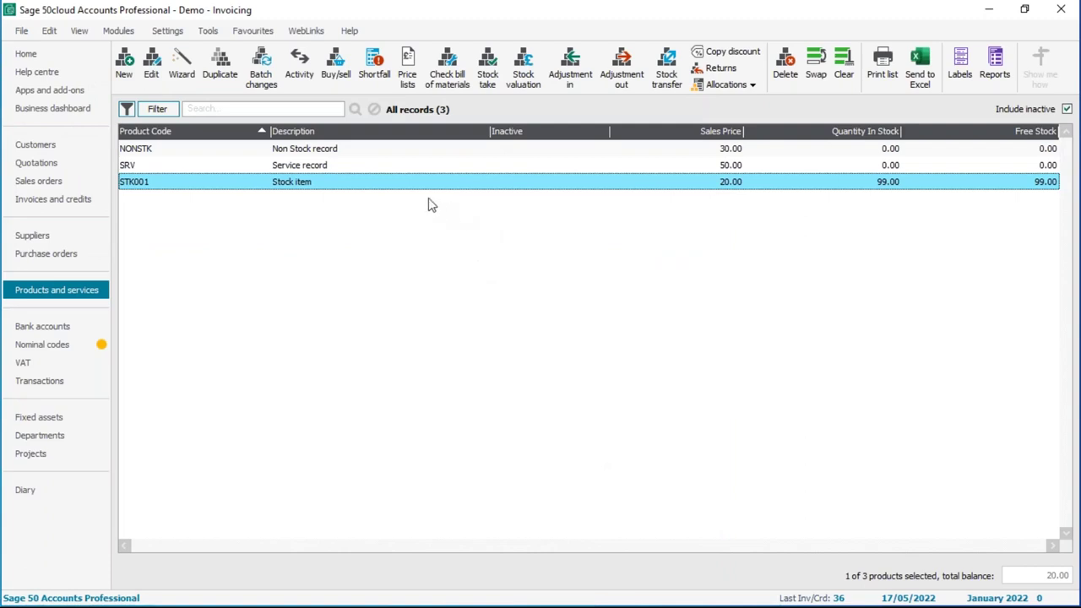
# Step: Update the ledgers with the A1 Design Services product invoice using Preview output, view the report at full window size and close it
pyautogui.click(64, 201)
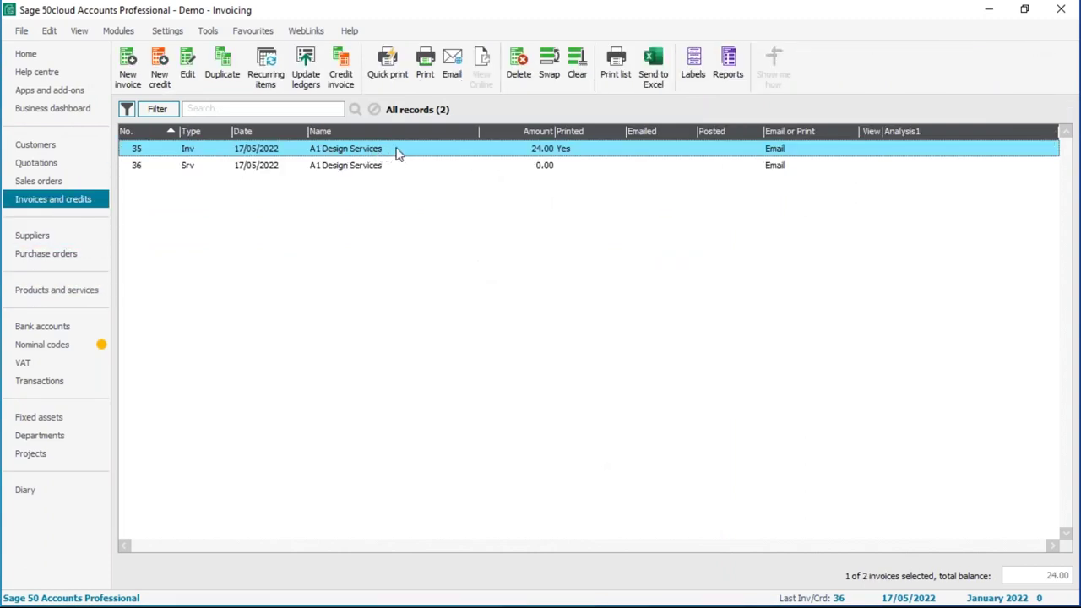
pyautogui.click(306, 71)
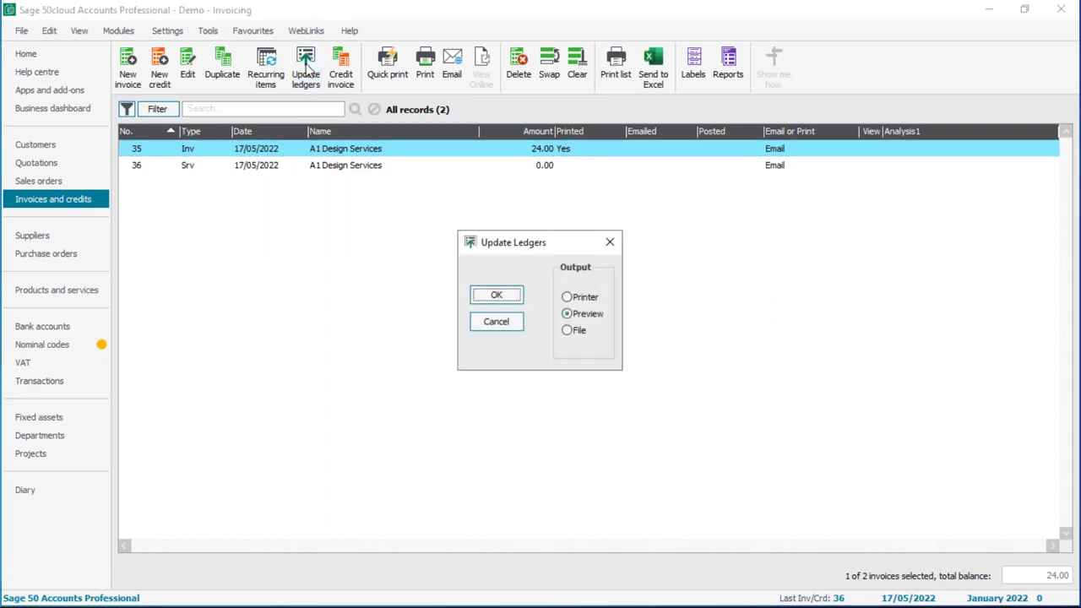
pyautogui.click(497, 296)
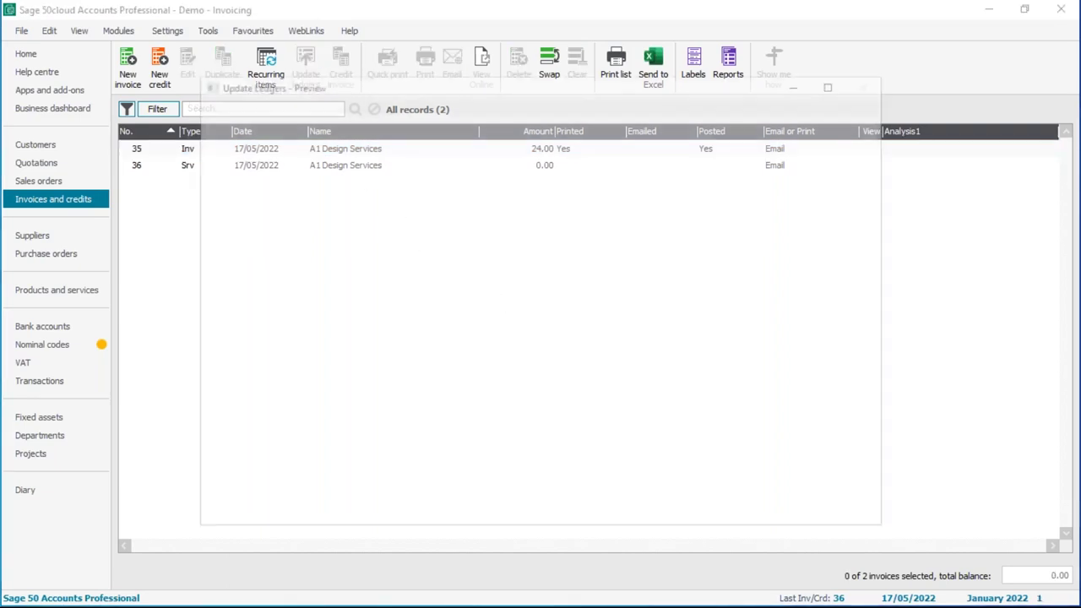
pyautogui.click(836, 82)
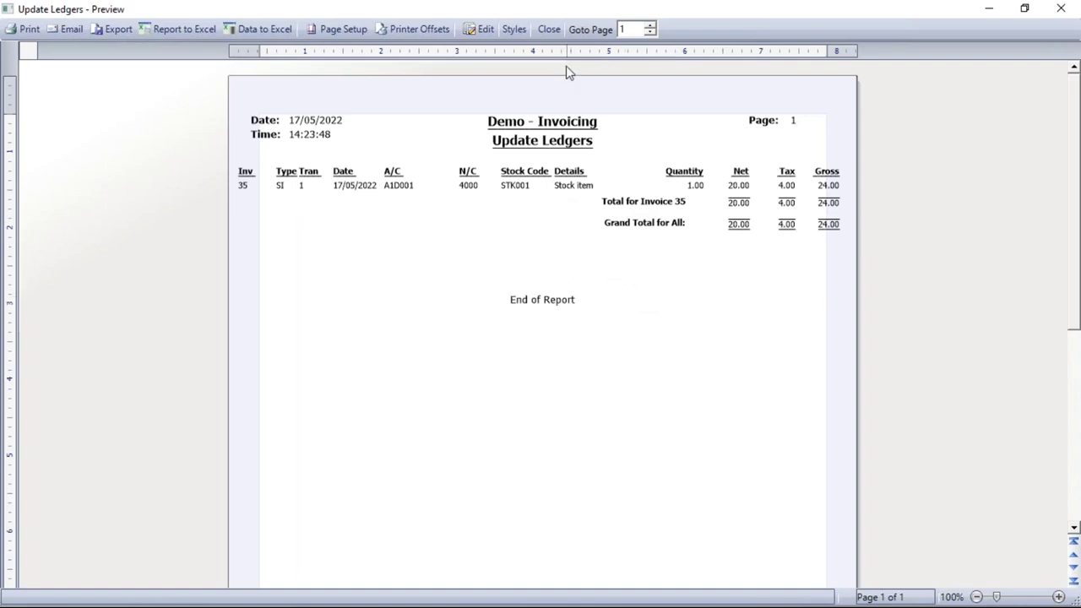
pyautogui.click(549, 30)
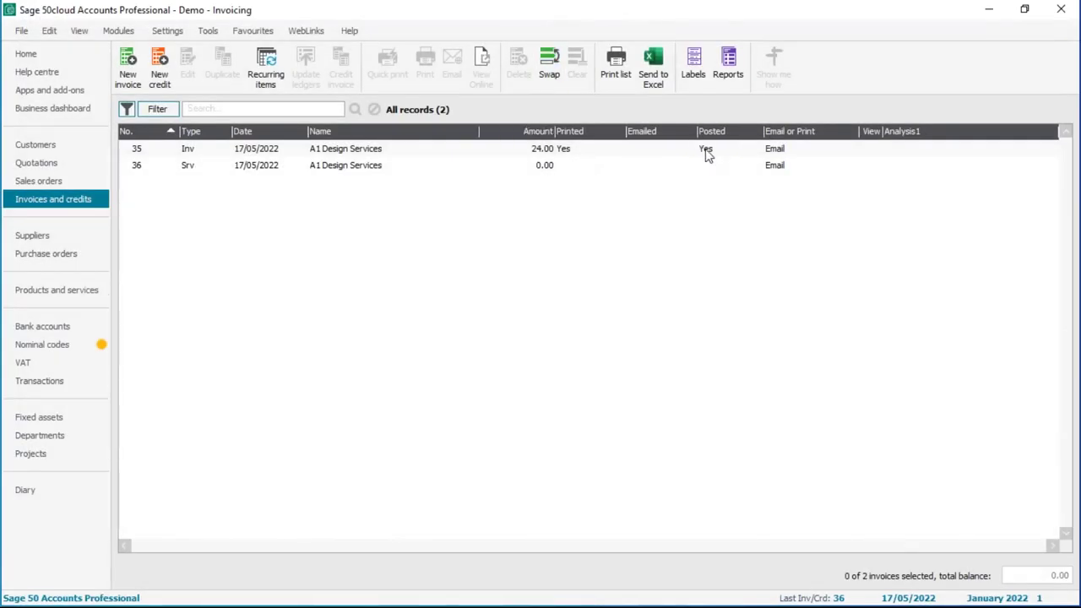
# Step: Check the A1 Design Services customer balance and the stock activity of product STK001 for the posted invoice
pyautogui.click(38, 148)
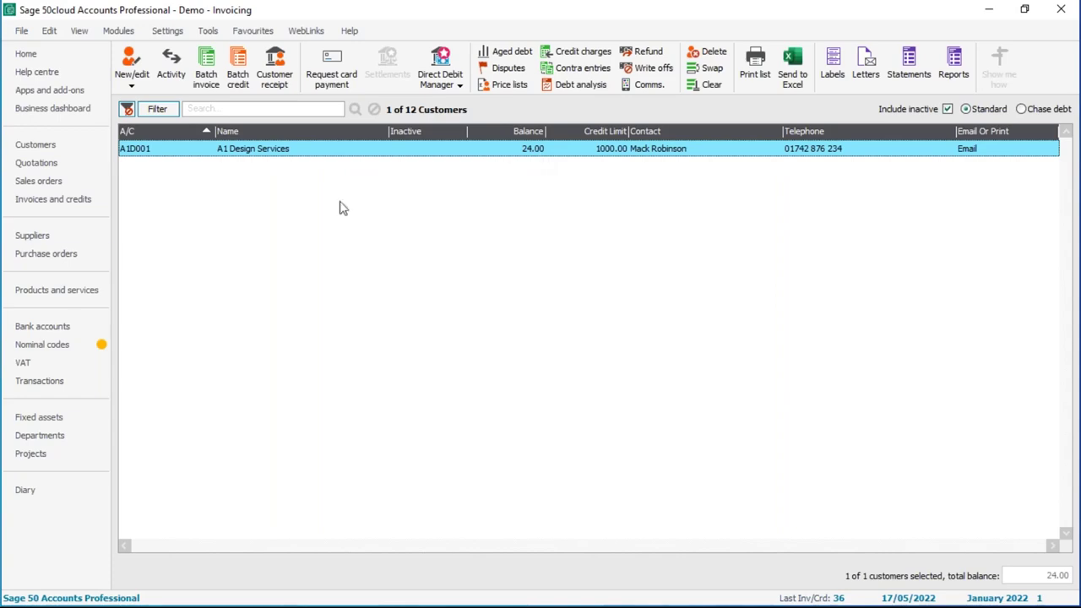
pyautogui.click(49, 292)
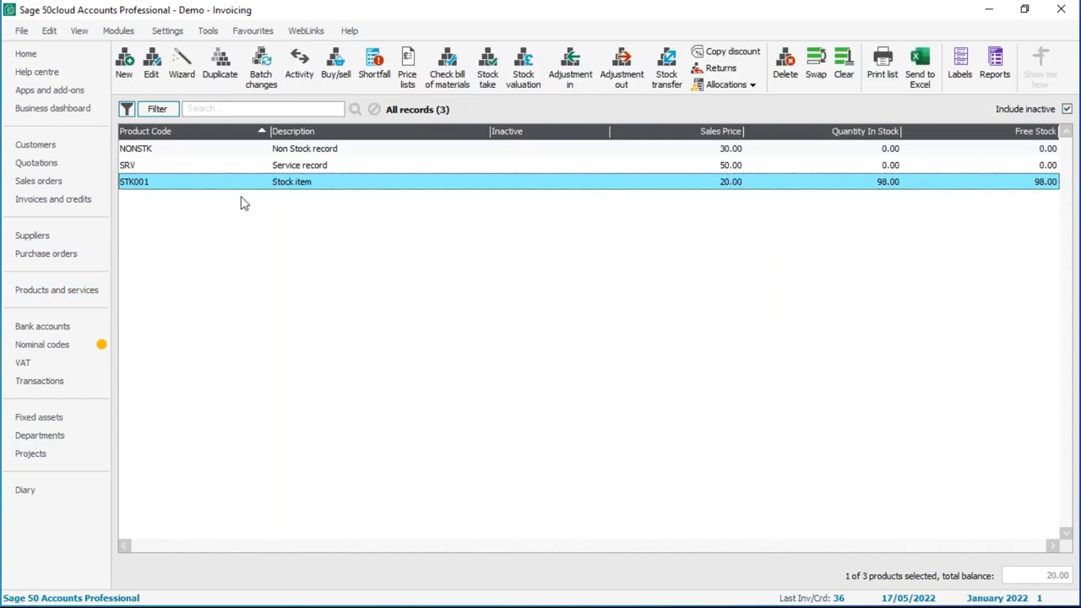
pyautogui.doubleClick(287, 186)
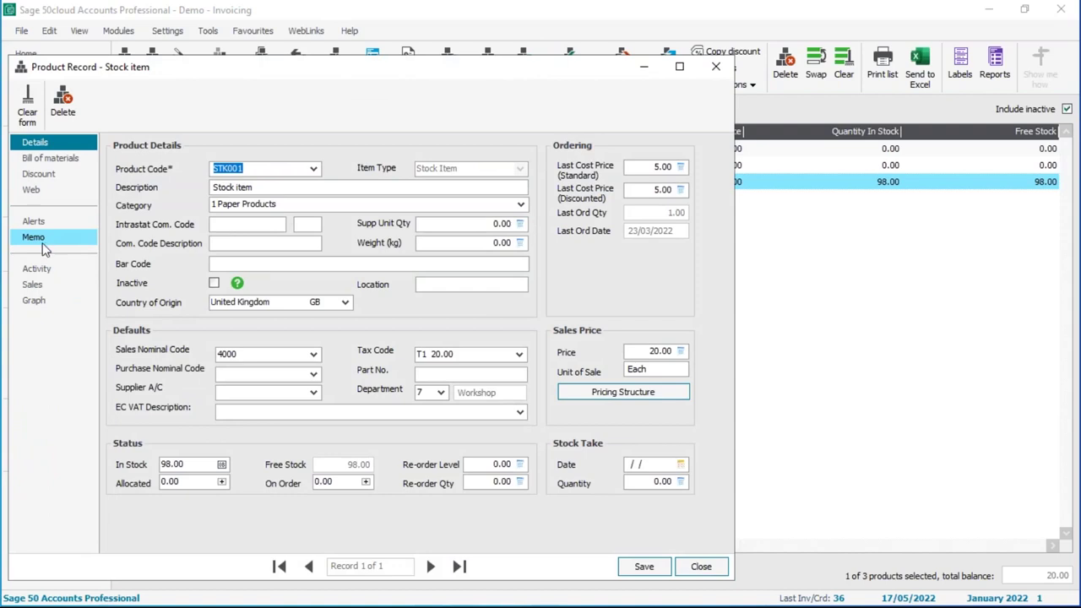
pyautogui.click(36, 269)
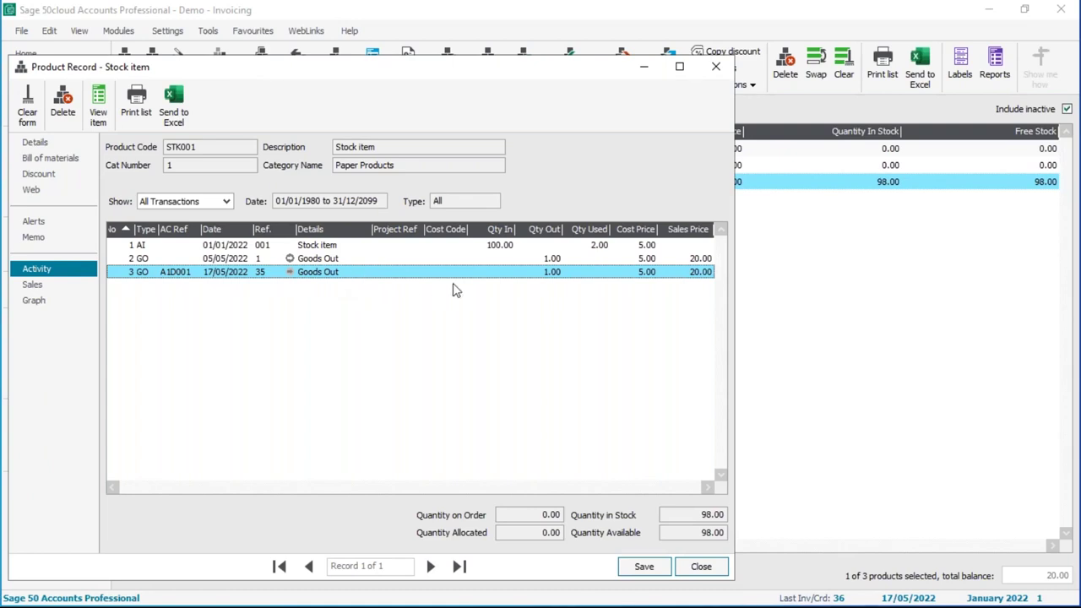
pyautogui.click(723, 570)
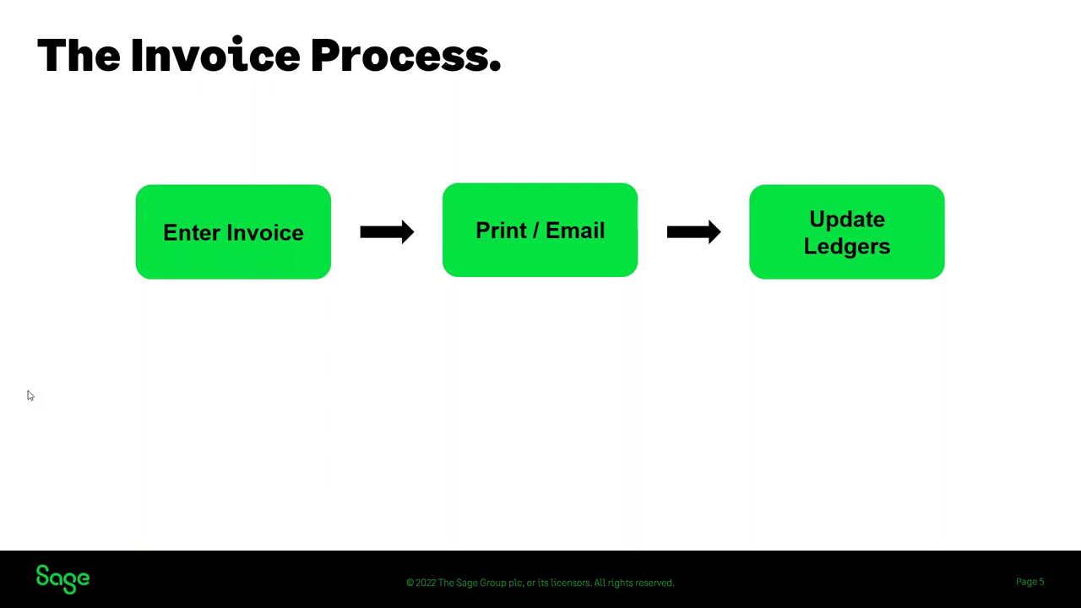
pyautogui.press('Right')
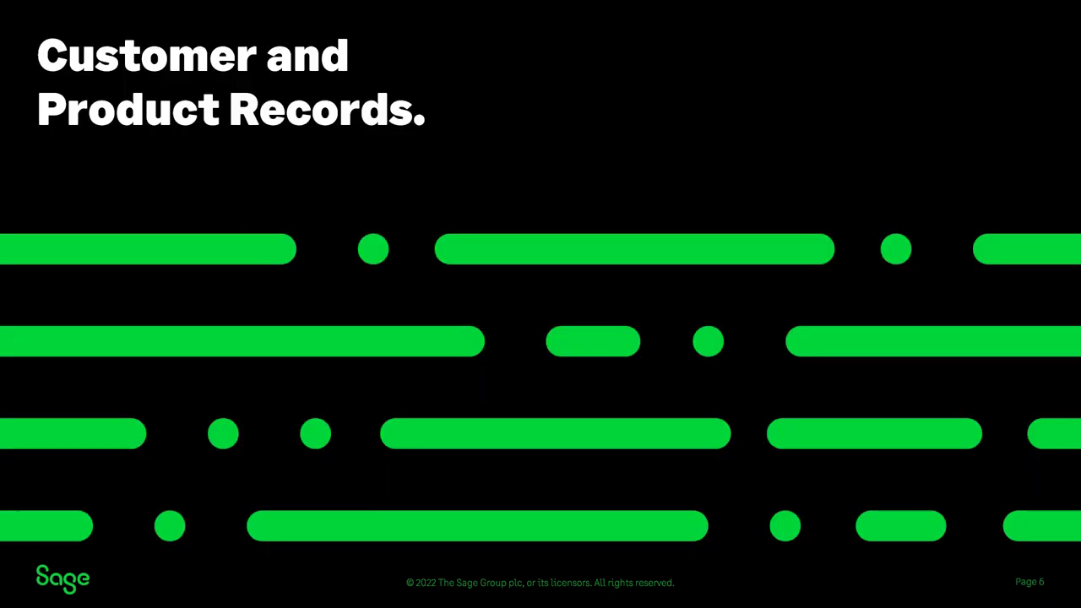
pyautogui.press('Right')
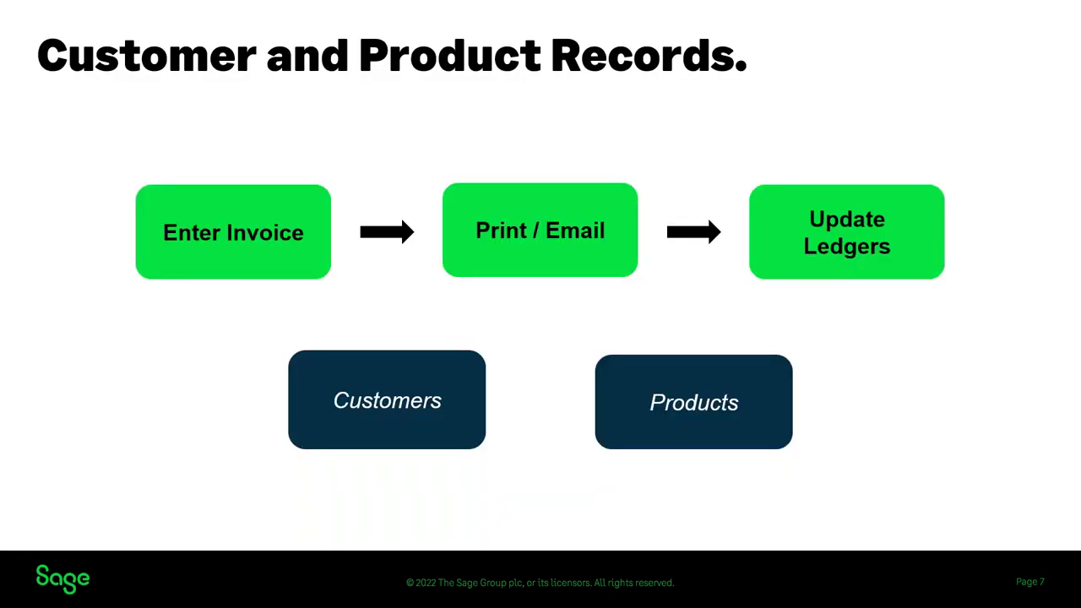
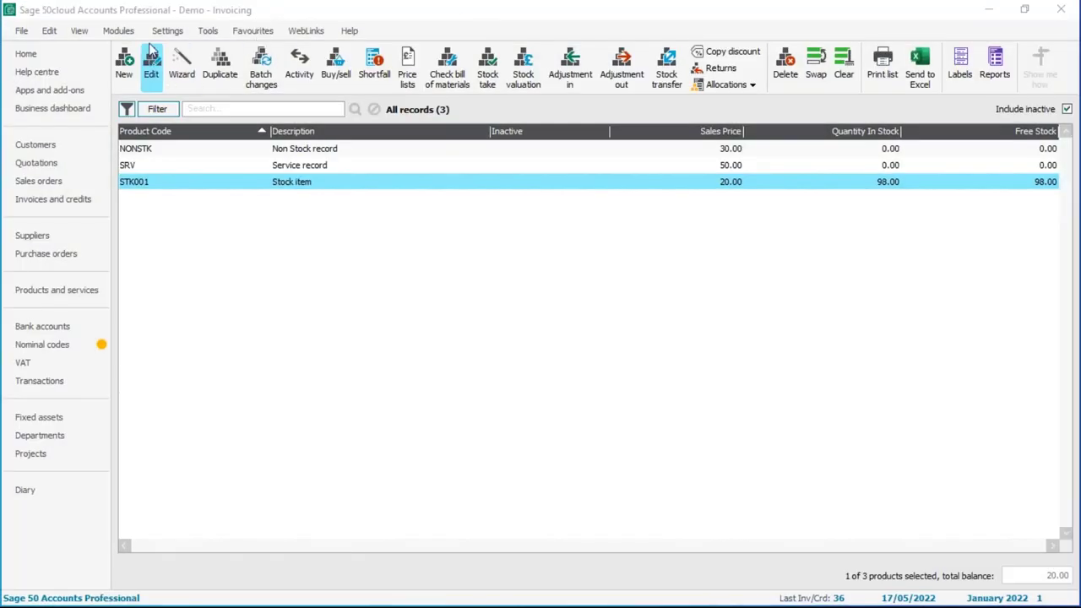
# Step: Open the Invoice and Order Defaults and examine the default credit choices and the invoice and order numbering options
pyautogui.click(168, 31)
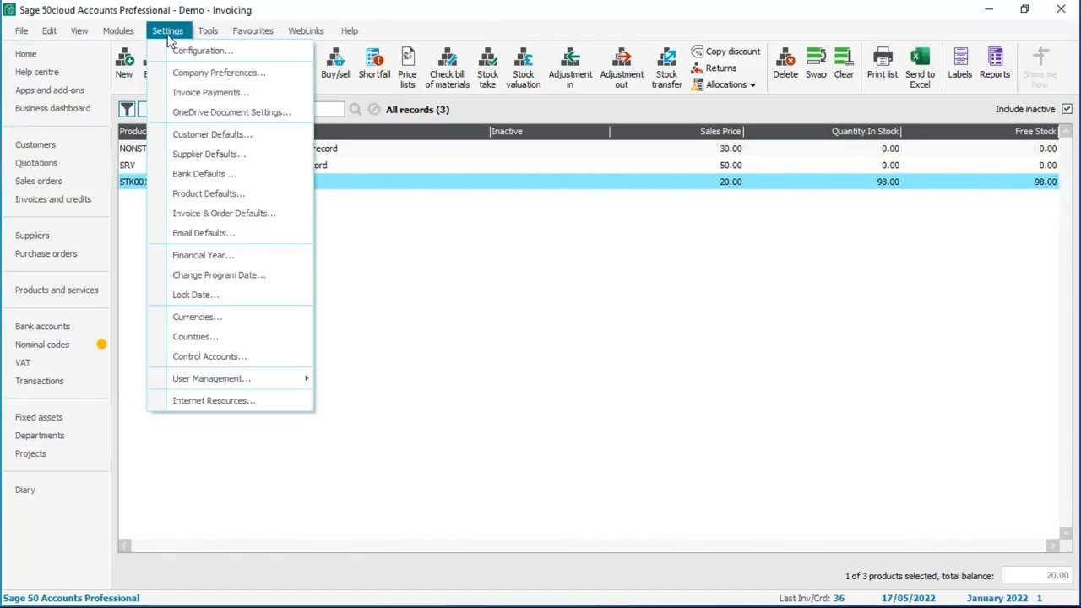
pyautogui.click(207, 215)
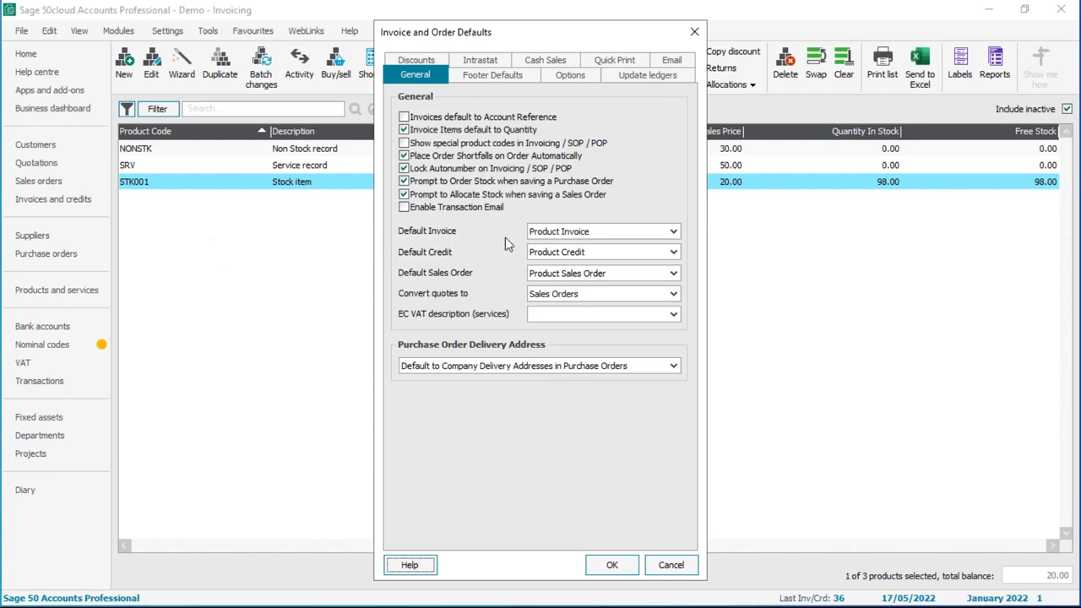
pyautogui.click(585, 254)
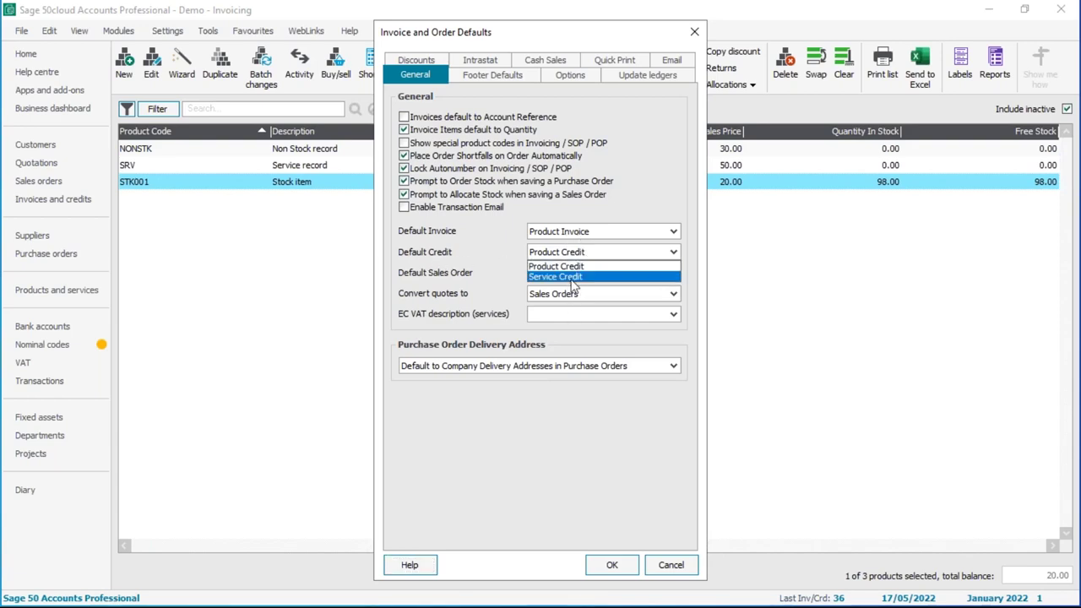
pyautogui.click(503, 251)
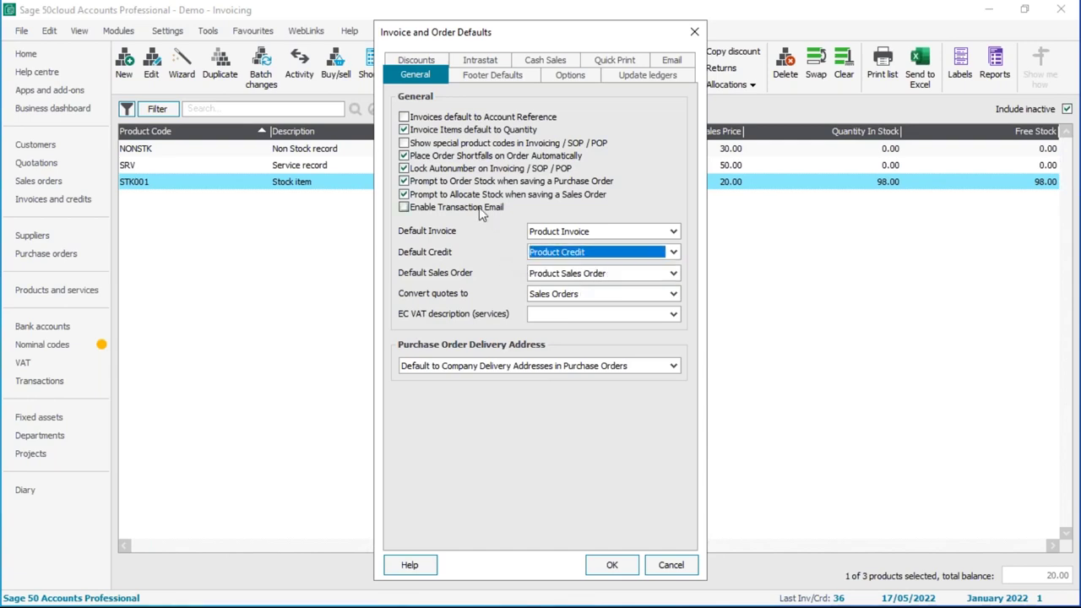
pyautogui.click(570, 76)
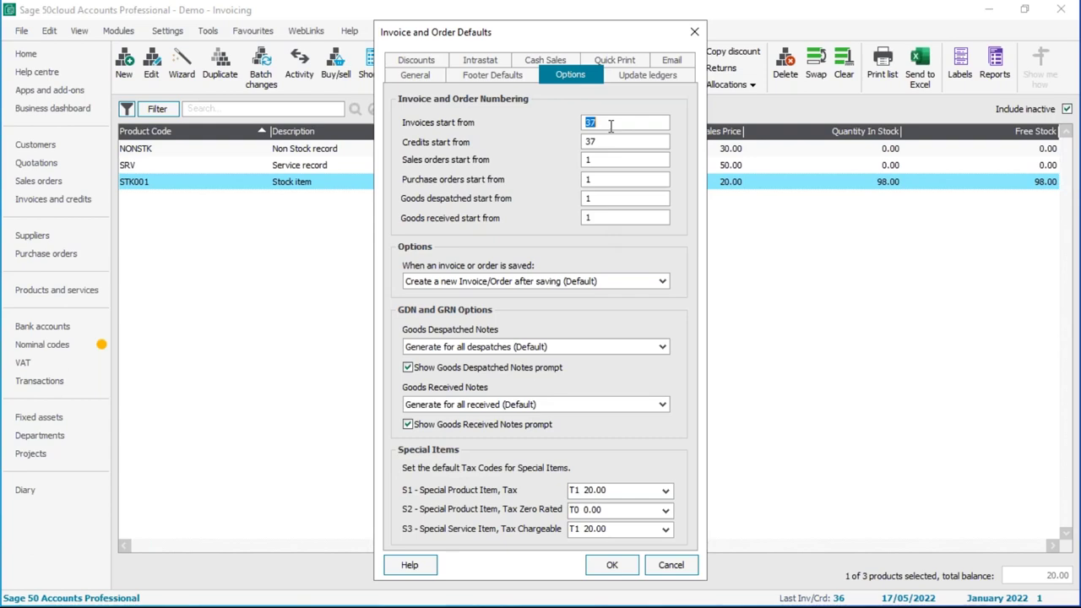
# Step: Set the customers' ledger update defaults to Invoice Number for the transaction Ref and Your order number for the Ex Ref, and save them
pyautogui.click(648, 79)
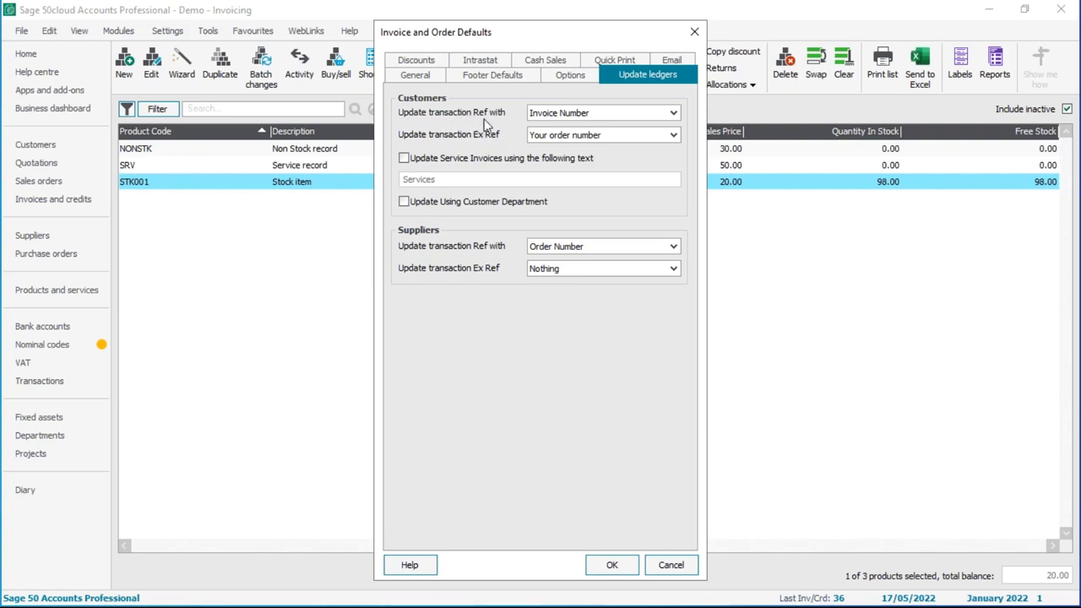
pyautogui.click(615, 117)
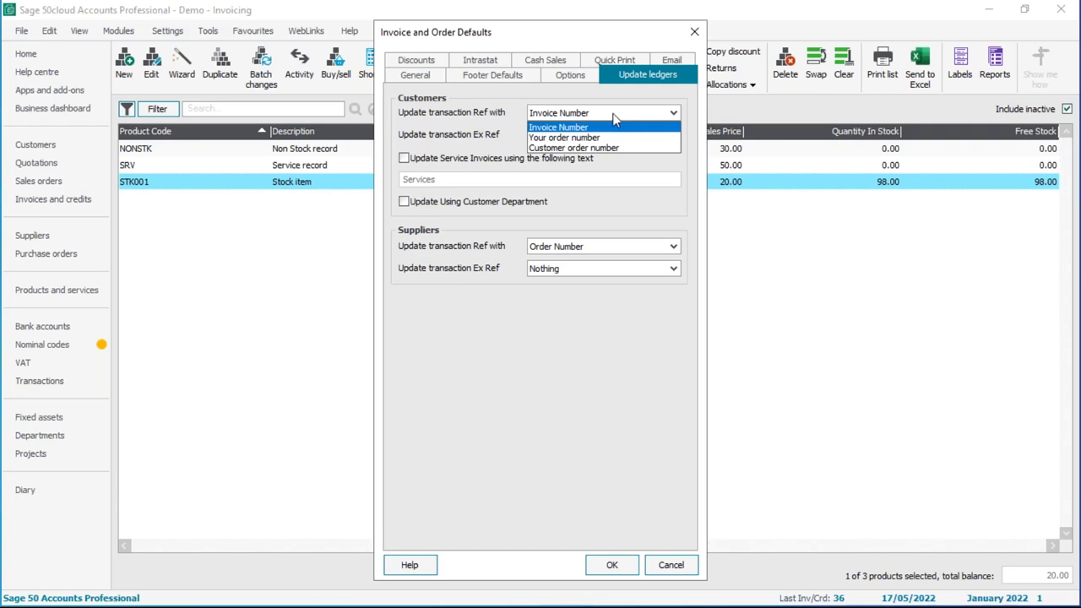
pyautogui.click(612, 127)
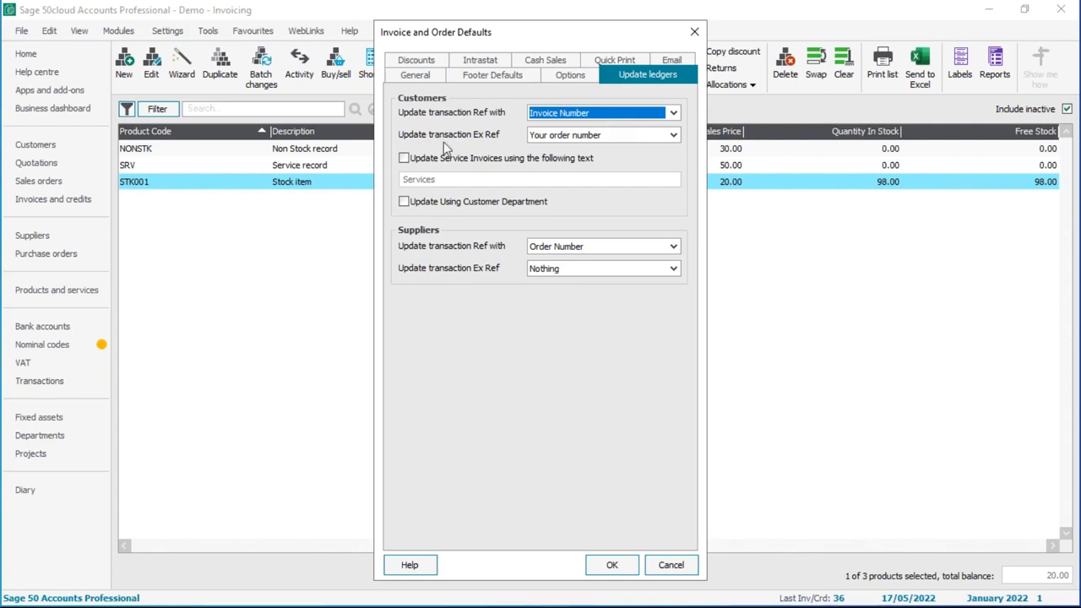
pyautogui.click(617, 139)
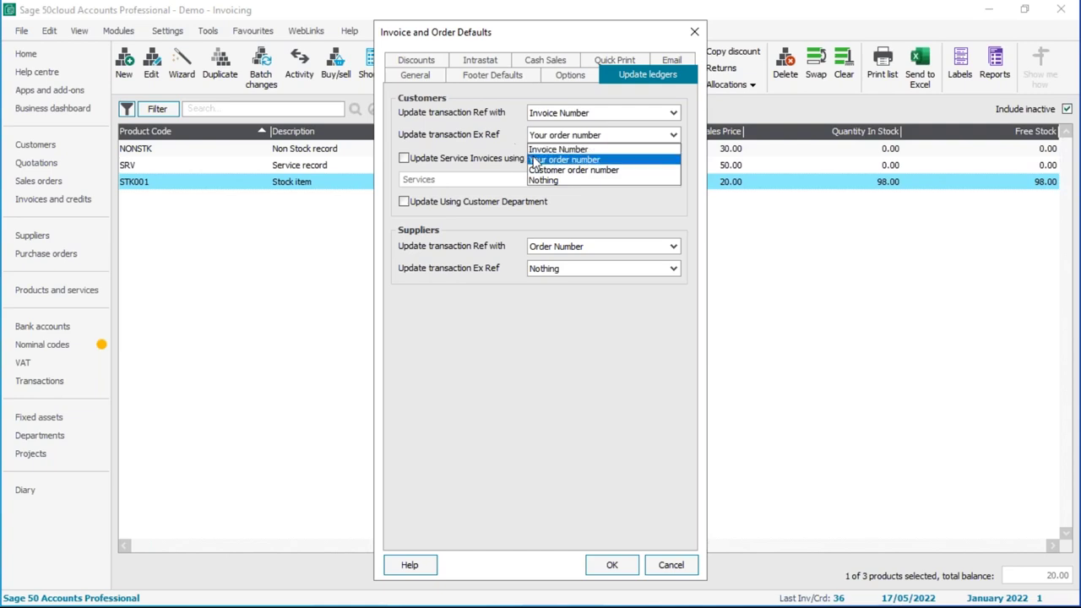
pyautogui.click(561, 159)
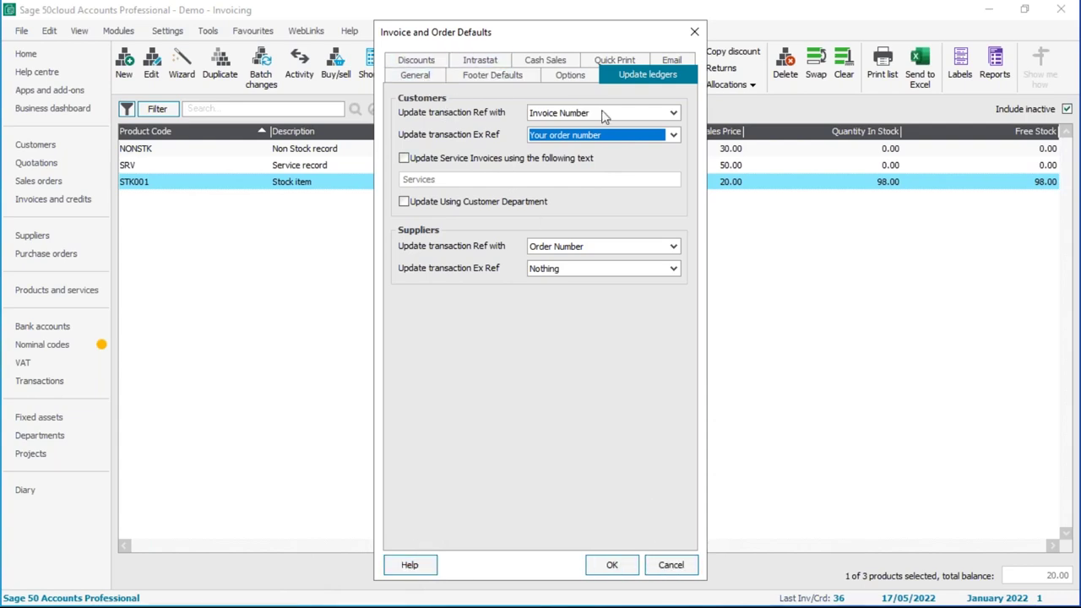
pyautogui.click(614, 565)
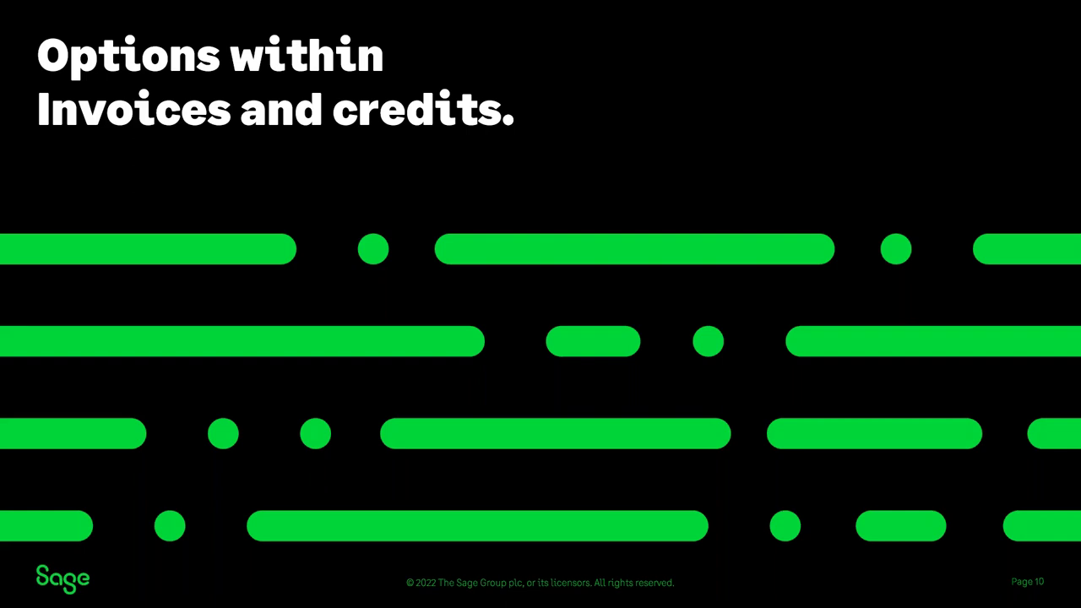
pyautogui.press('Right')
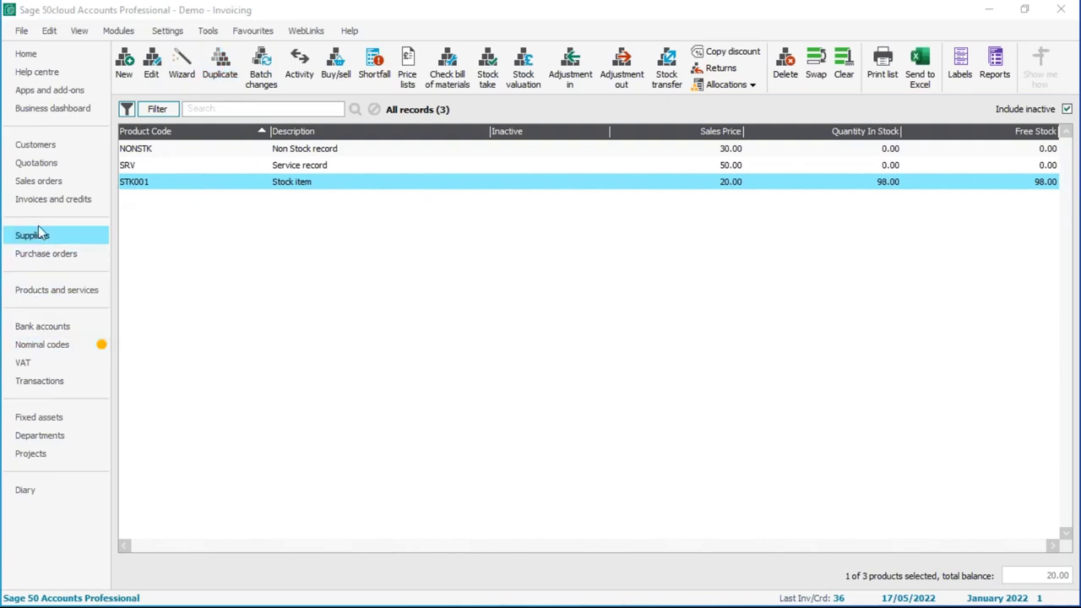
# Step: Duplicate the posted A1 Design Services product invoice, view its customer account choices and close the copy without saving
pyautogui.click(42, 201)
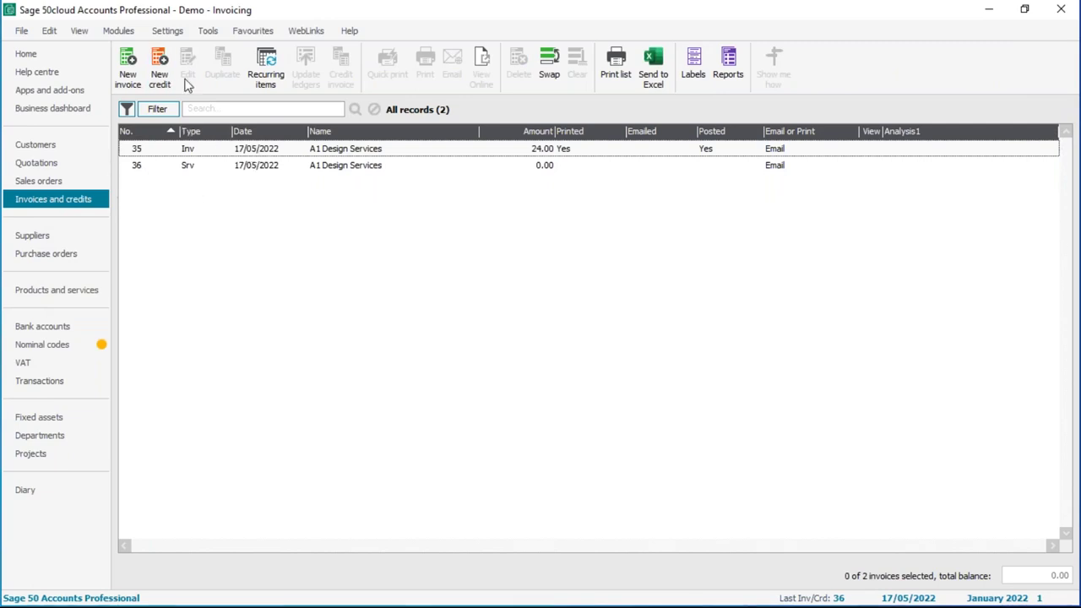
pyautogui.click(243, 150)
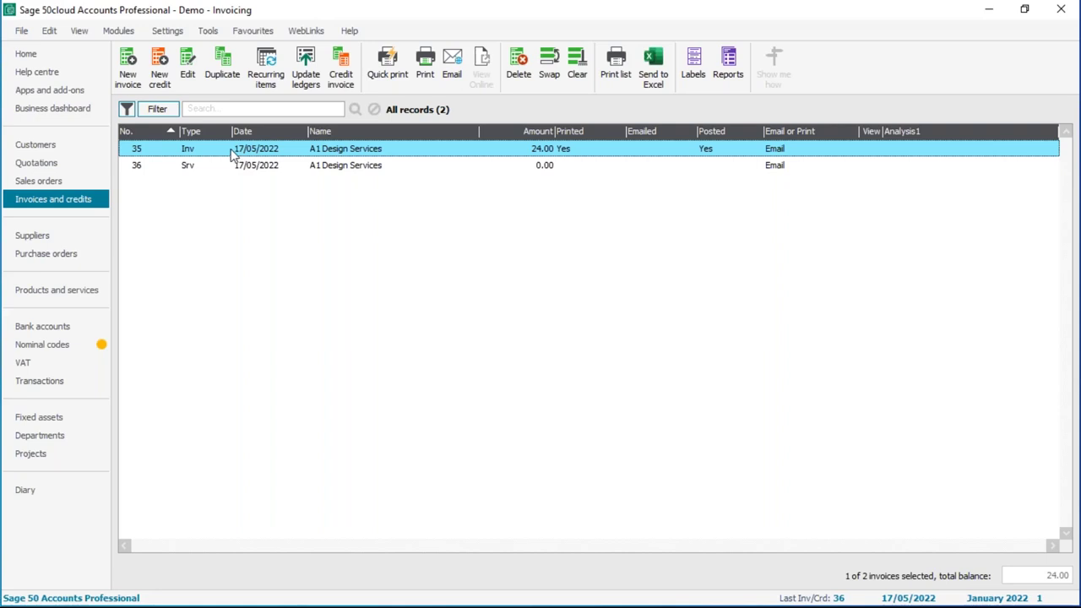
pyautogui.click(225, 69)
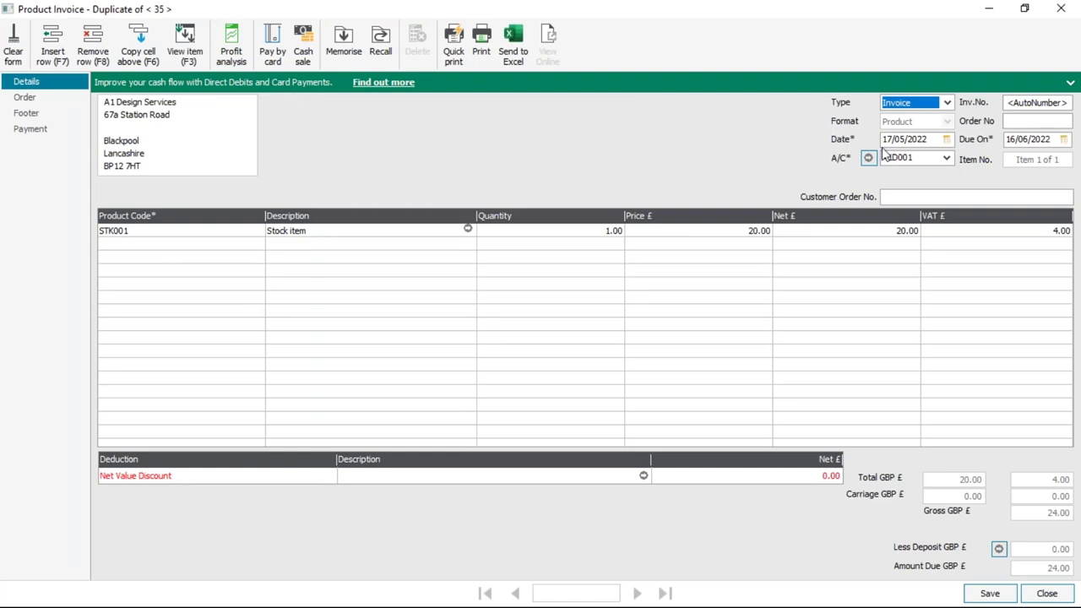
pyautogui.click(946, 158)
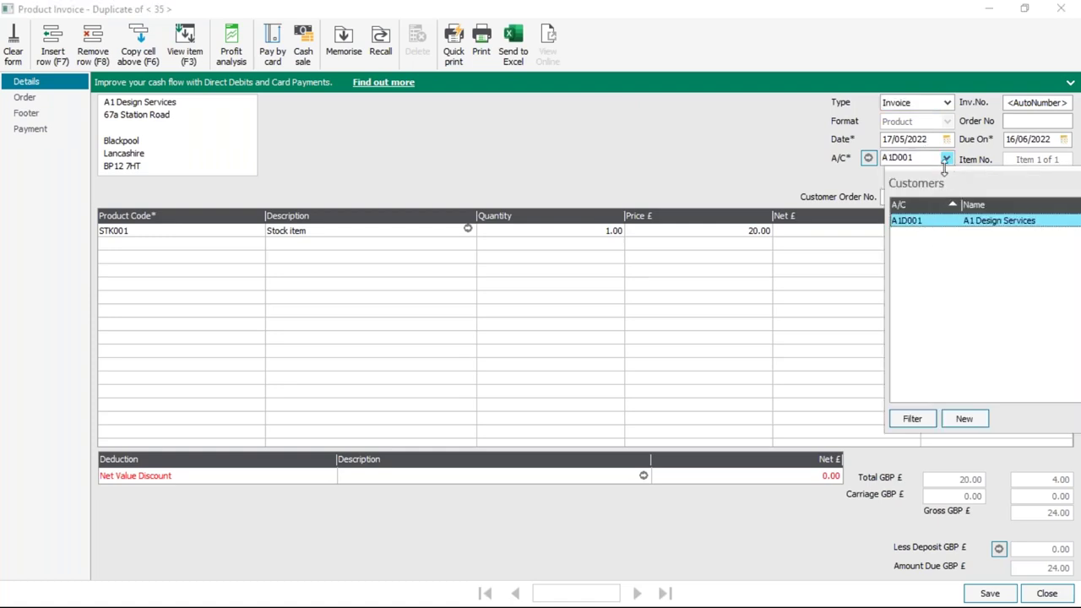
pyautogui.click(806, 154)
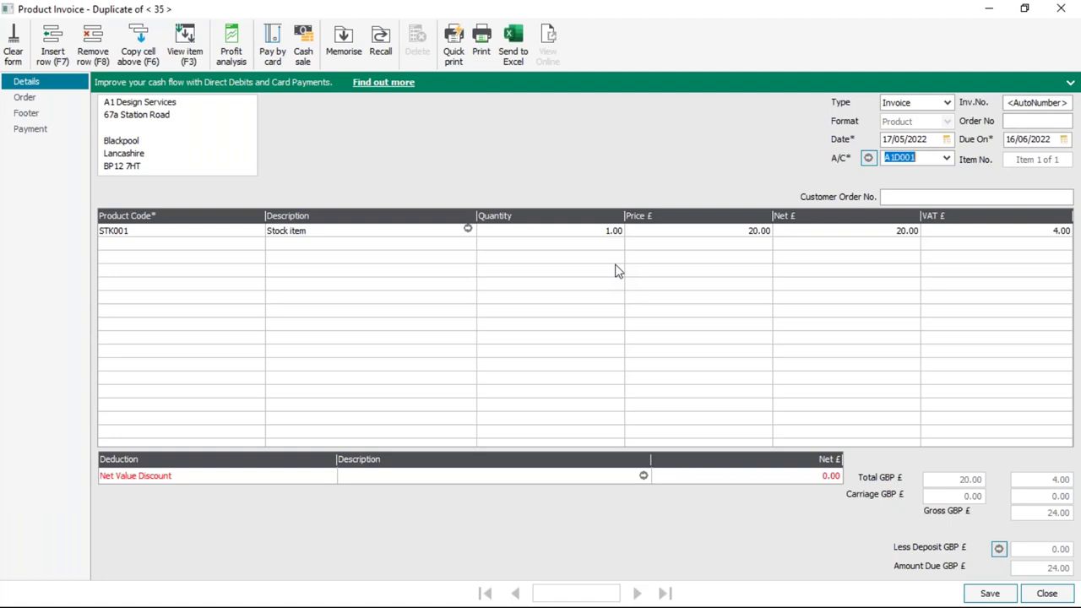
pyautogui.click(1047, 594)
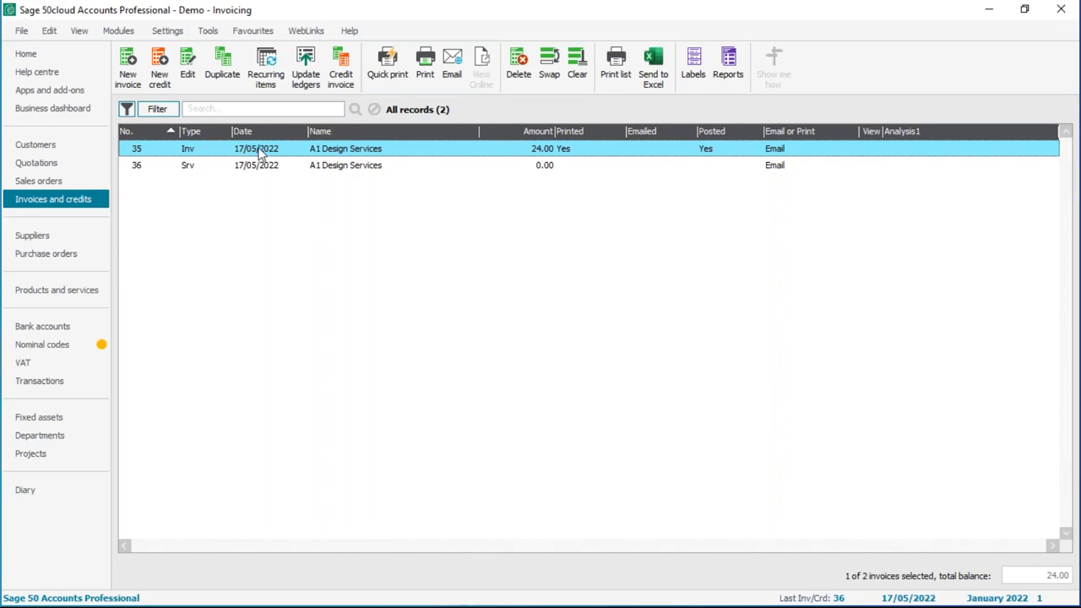
# Step: Credit the A1 Design Services product invoice in full, save the credit note, update it and allocate it to the invoice
pyautogui.click(340, 63)
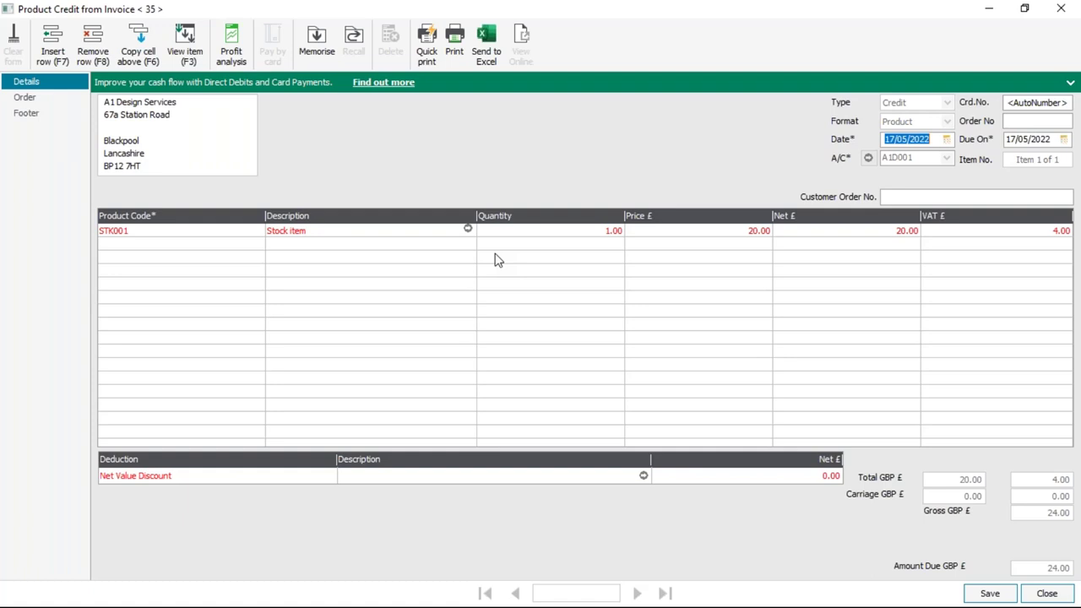
pyautogui.click(990, 593)
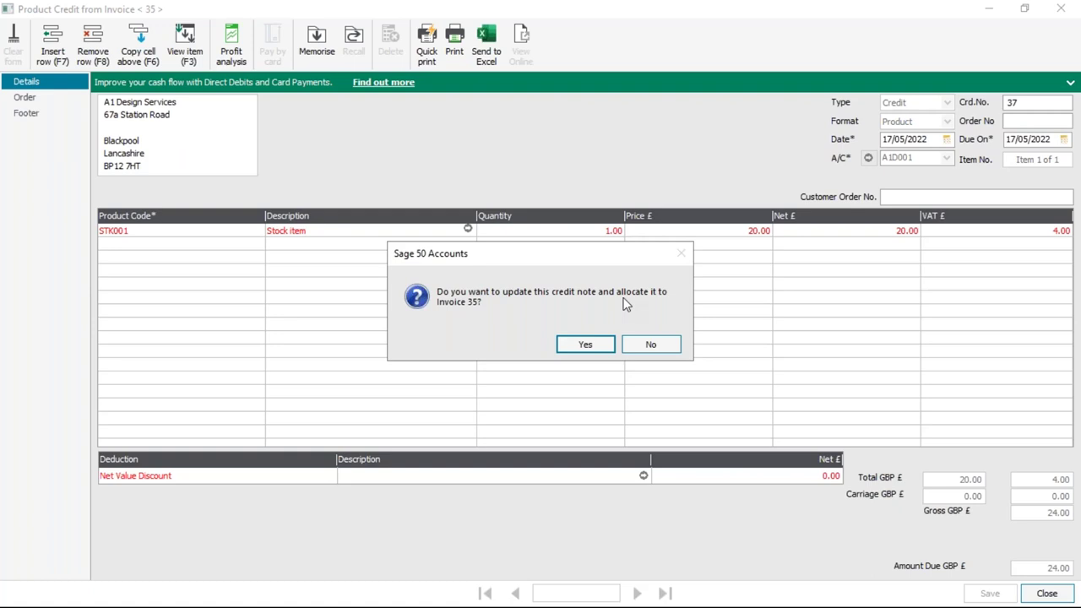
pyautogui.click(585, 347)
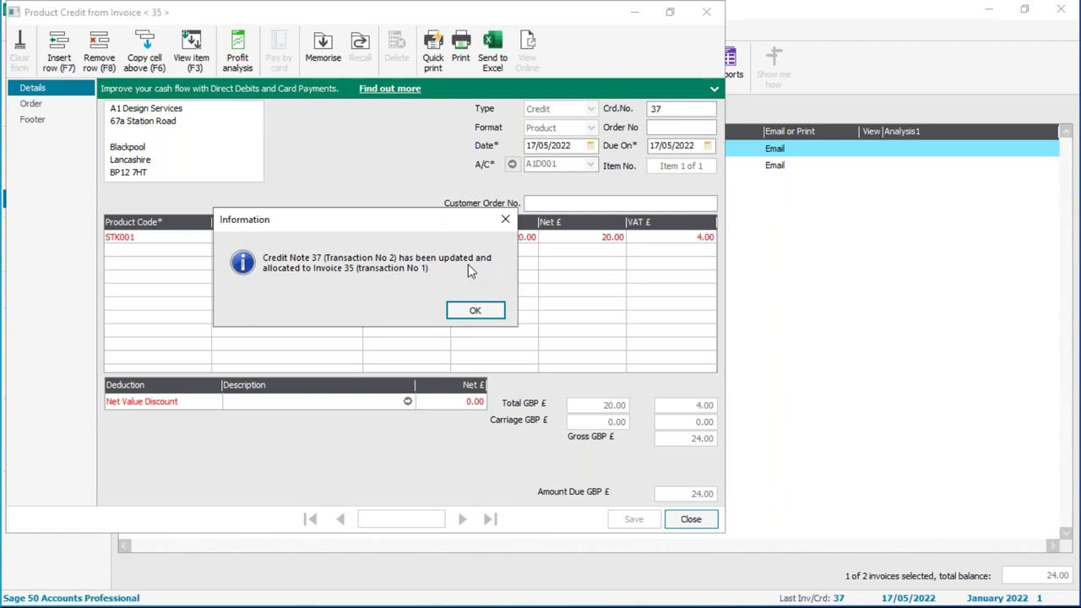
pyautogui.click(476, 313)
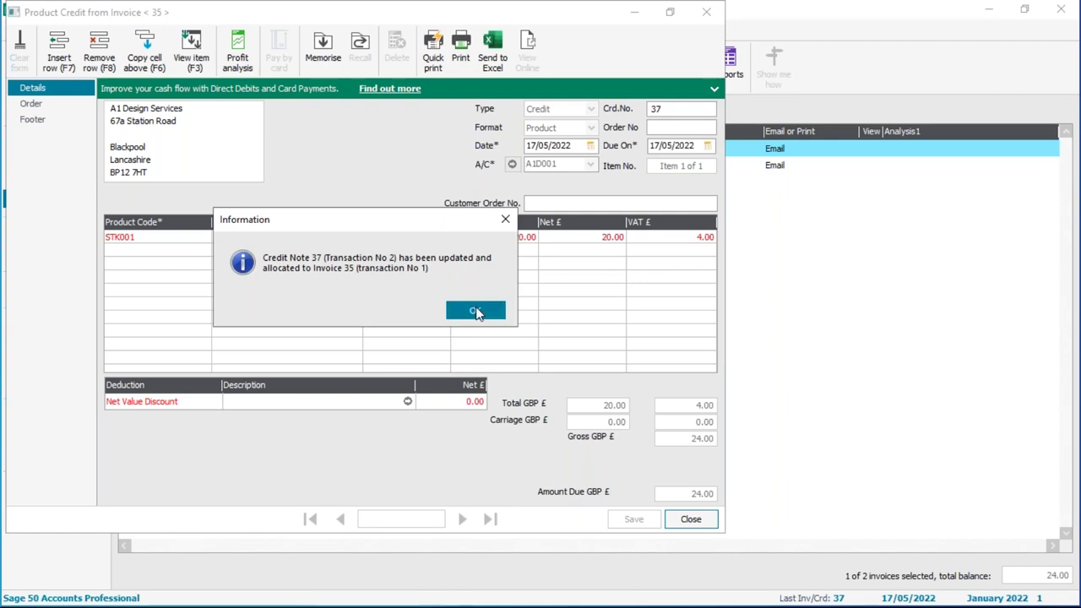
pyautogui.click(691, 520)
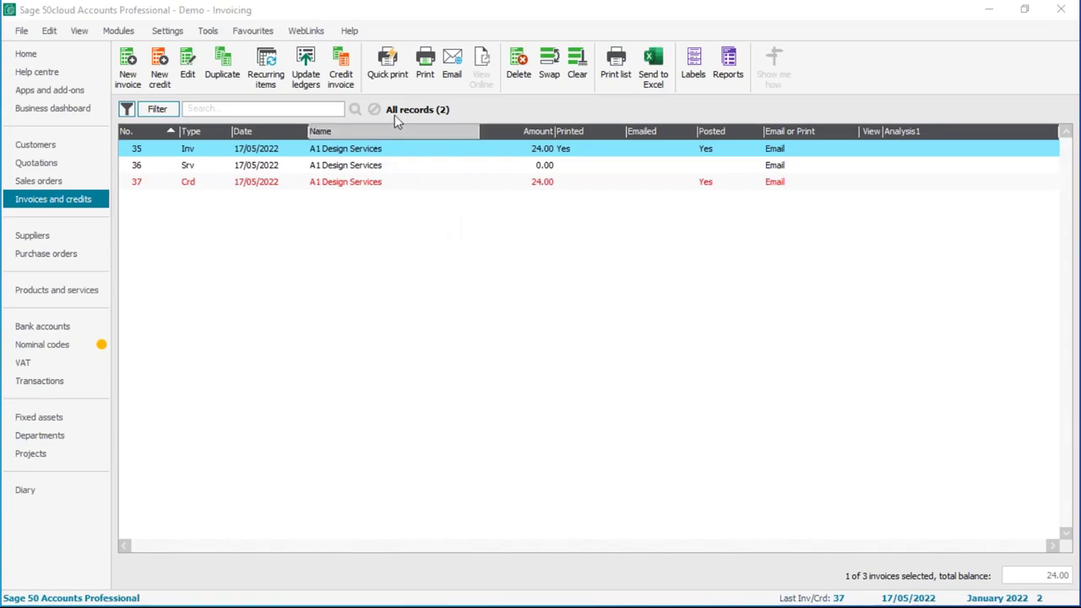
# Step: Email the A1 Design Services invoice using the A4 Commercial invoice - Plain Paper (Print or Email) layout, and email it again directly from the invoice list
pyautogui.click(426, 67)
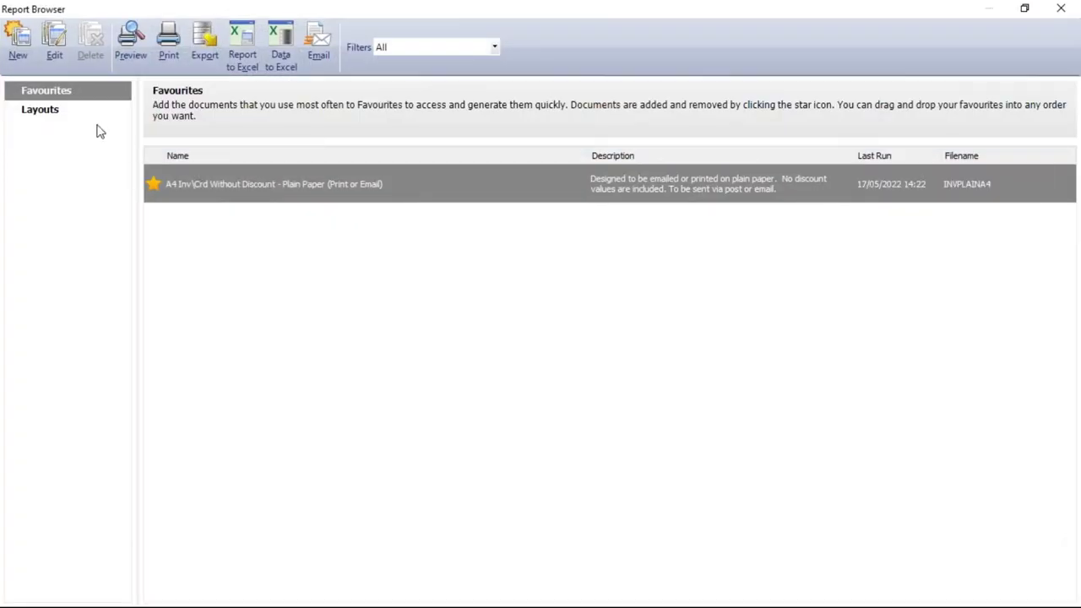
pyautogui.click(49, 111)
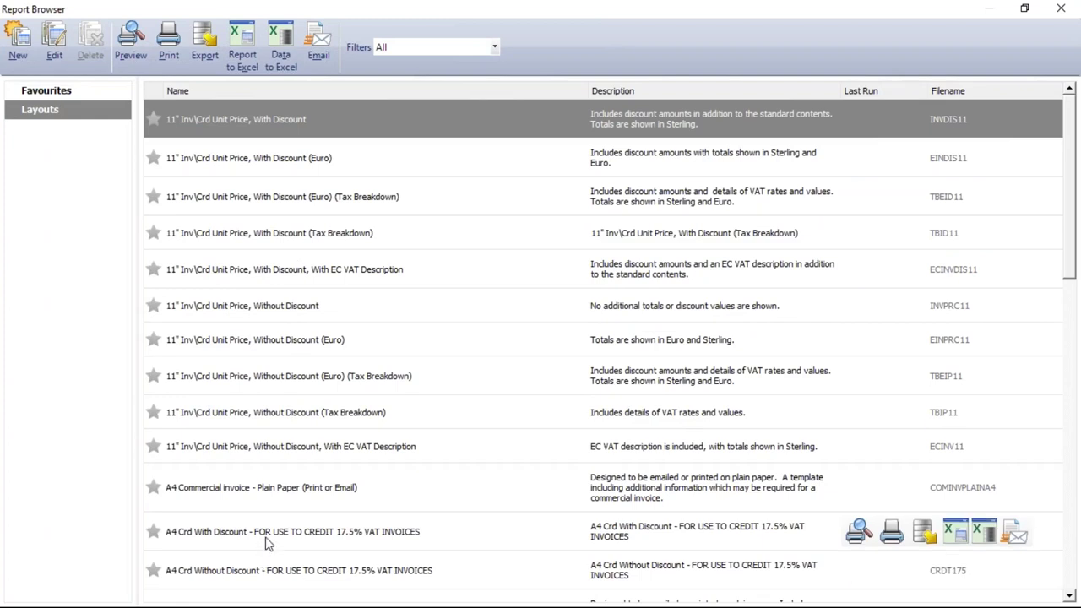
pyautogui.click(265, 492)
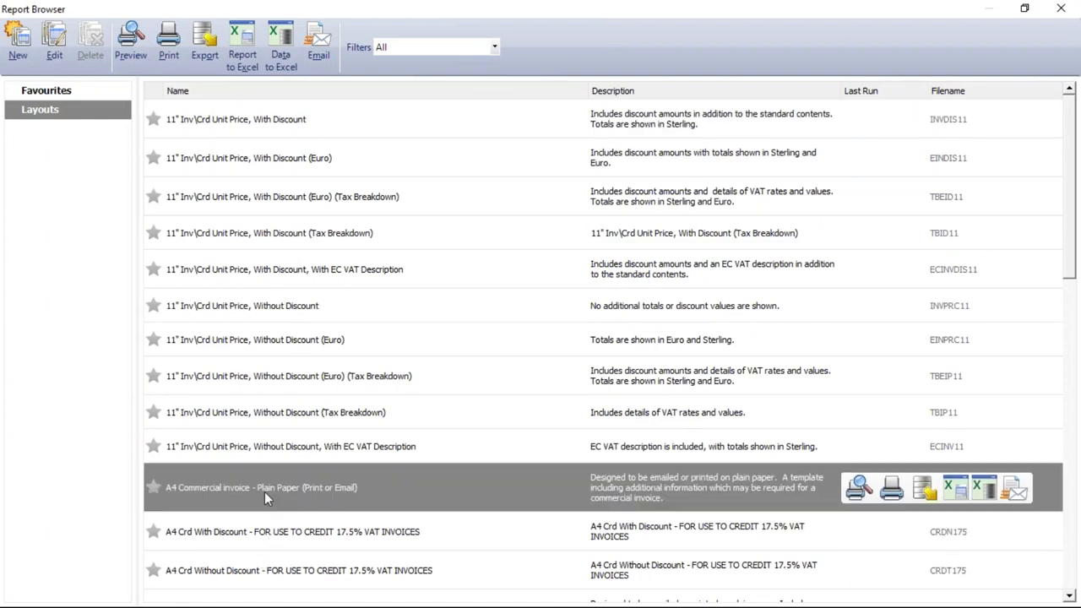
pyautogui.click(1015, 488)
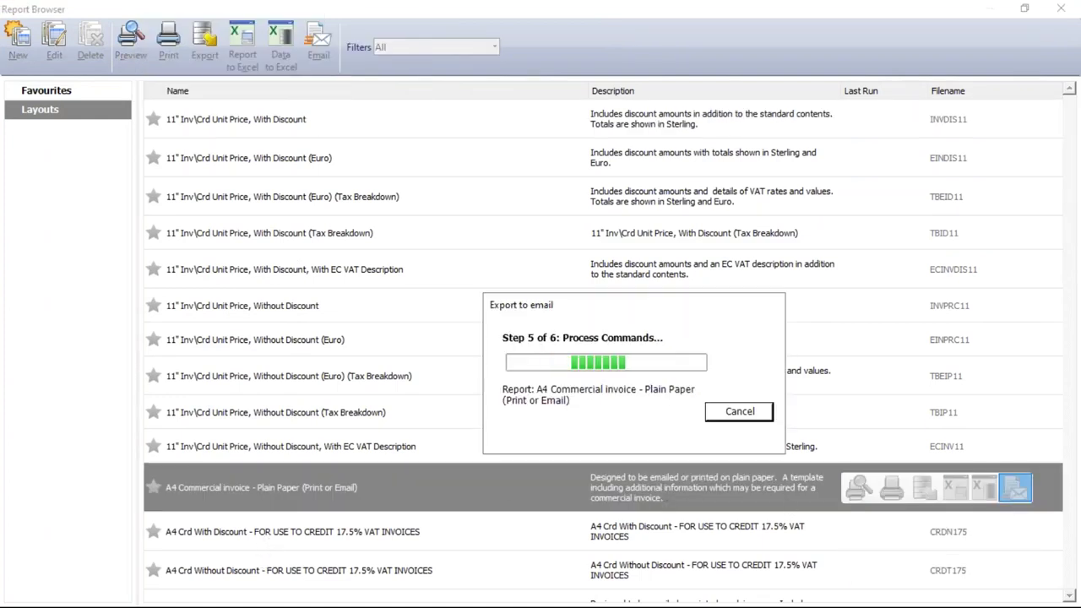
pyautogui.click(629, 365)
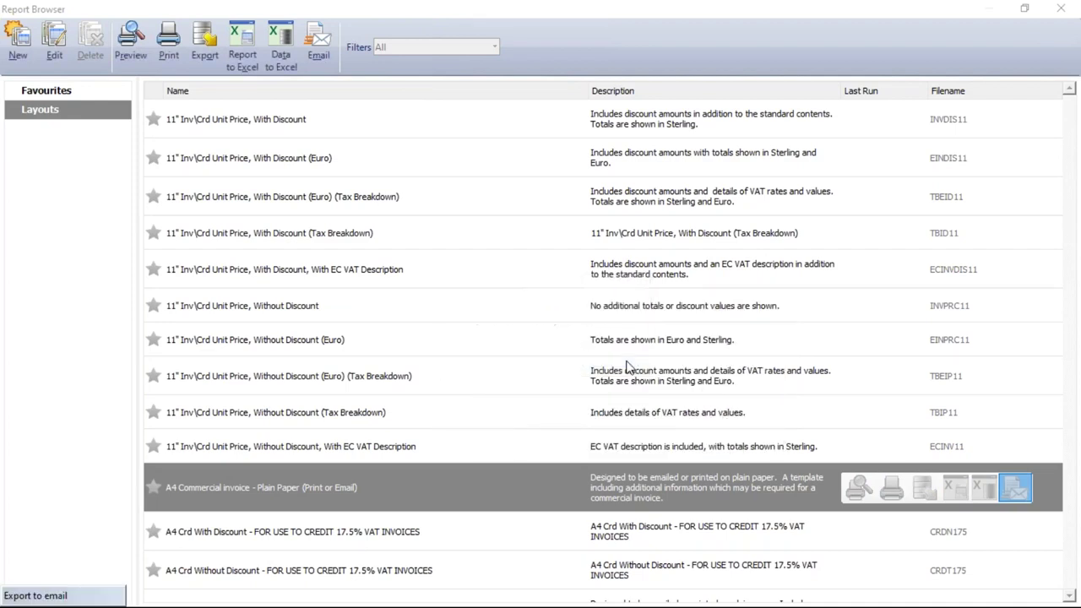
pyautogui.click(1063, 10)
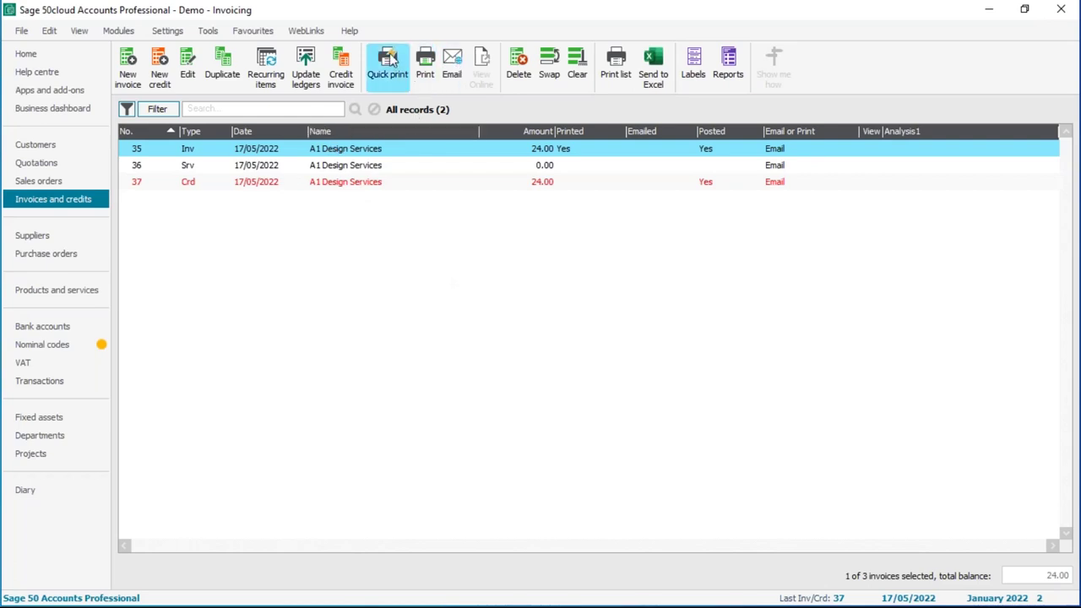
pyautogui.click(455, 66)
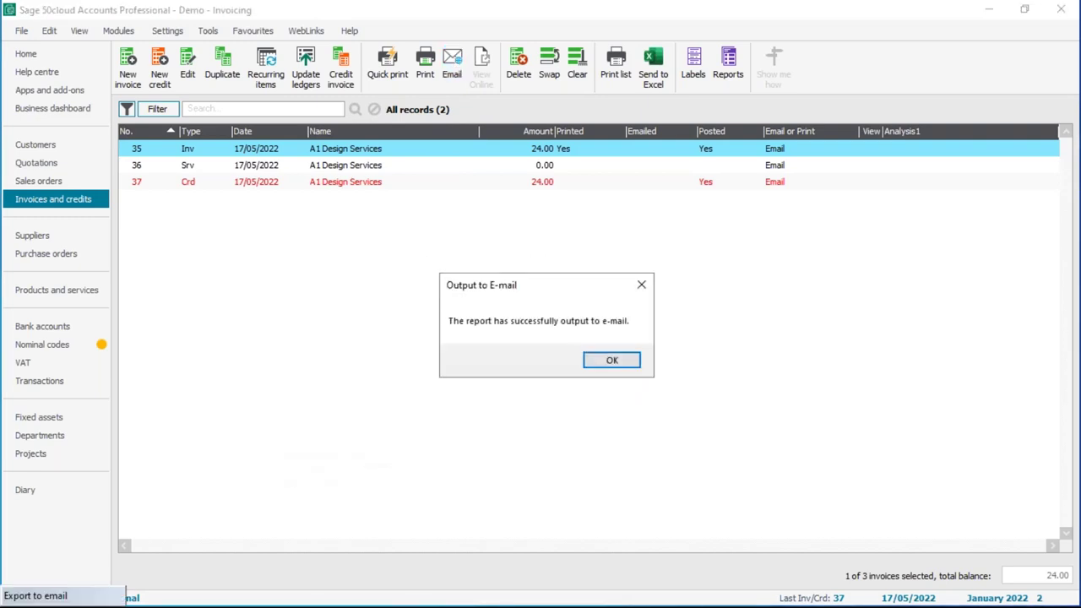
pyautogui.click(612, 361)
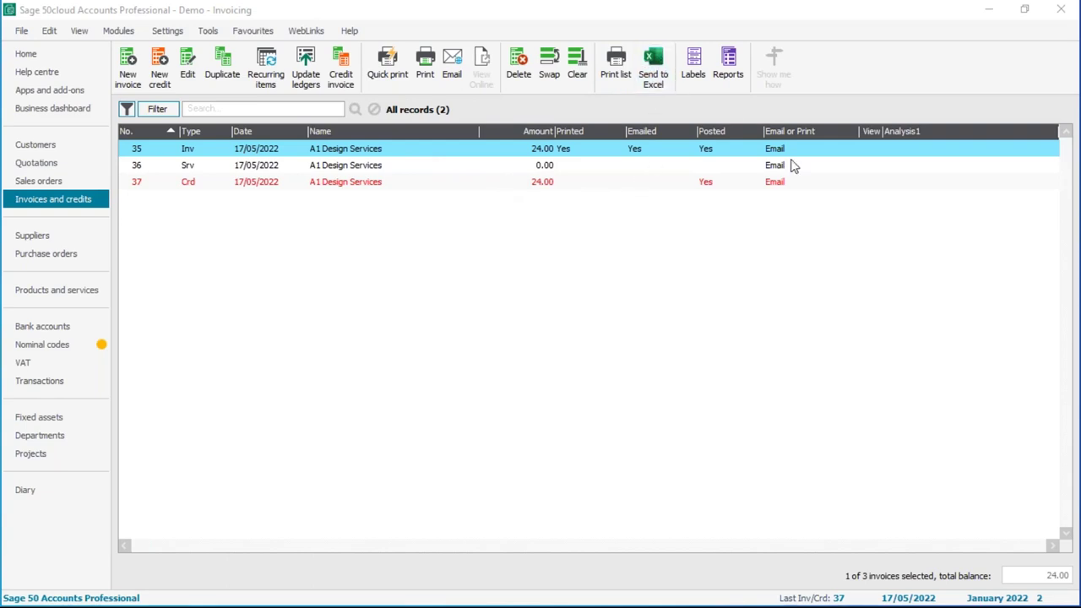
# Step: Add the Customer Order No column to the invoices and credits list
pyautogui.rightClick(838, 133)
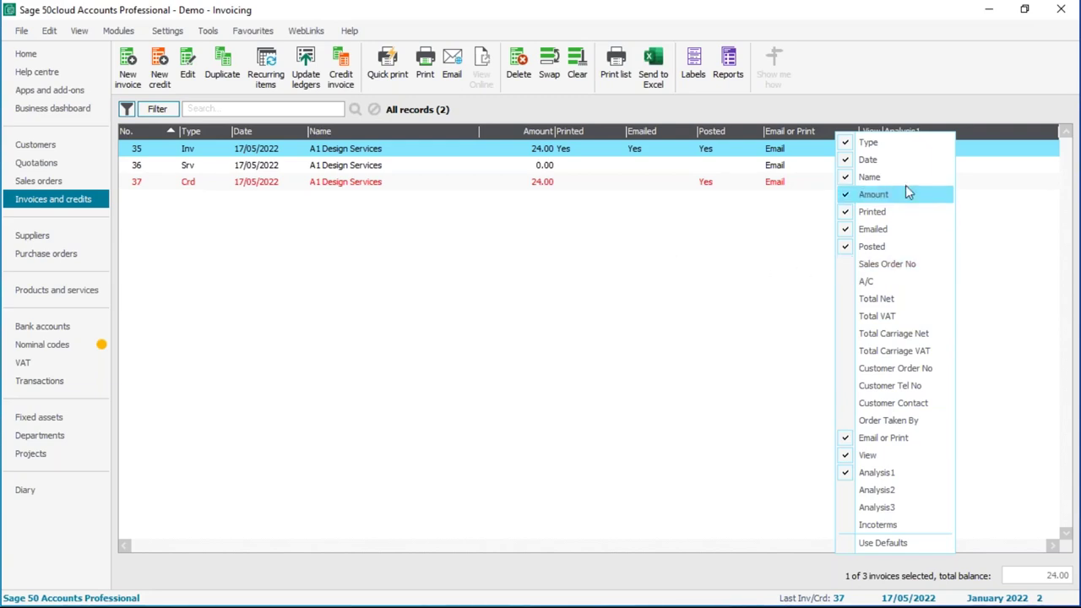
pyautogui.click(875, 375)
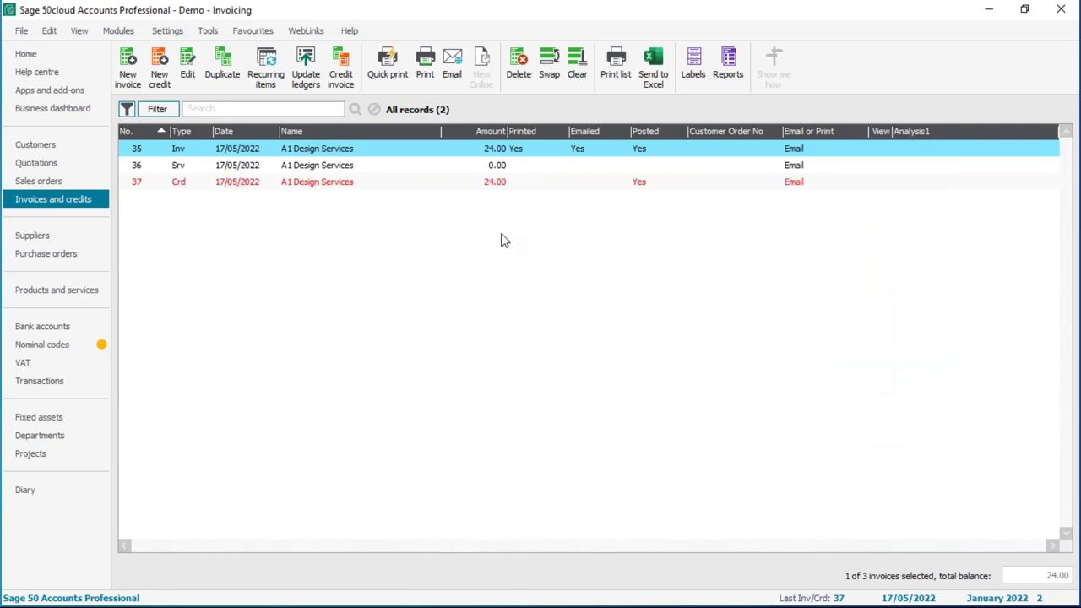